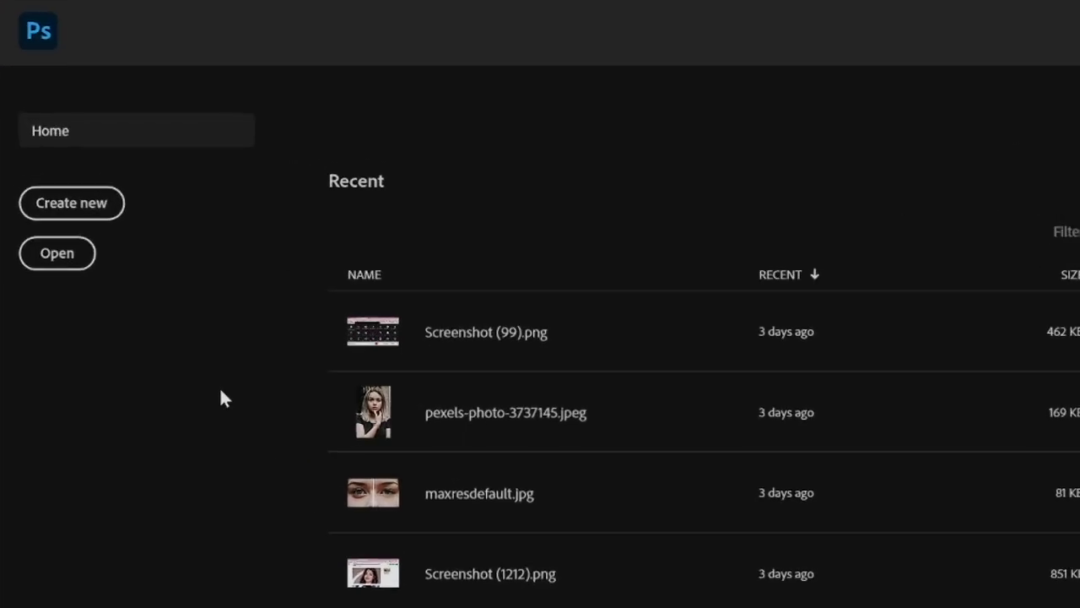
Step: Create a landscape A4 print document at 300 ppi, measured in inches (11.693 × 8.268)
{"action": "left_click", "coordinate": [140, 274]}
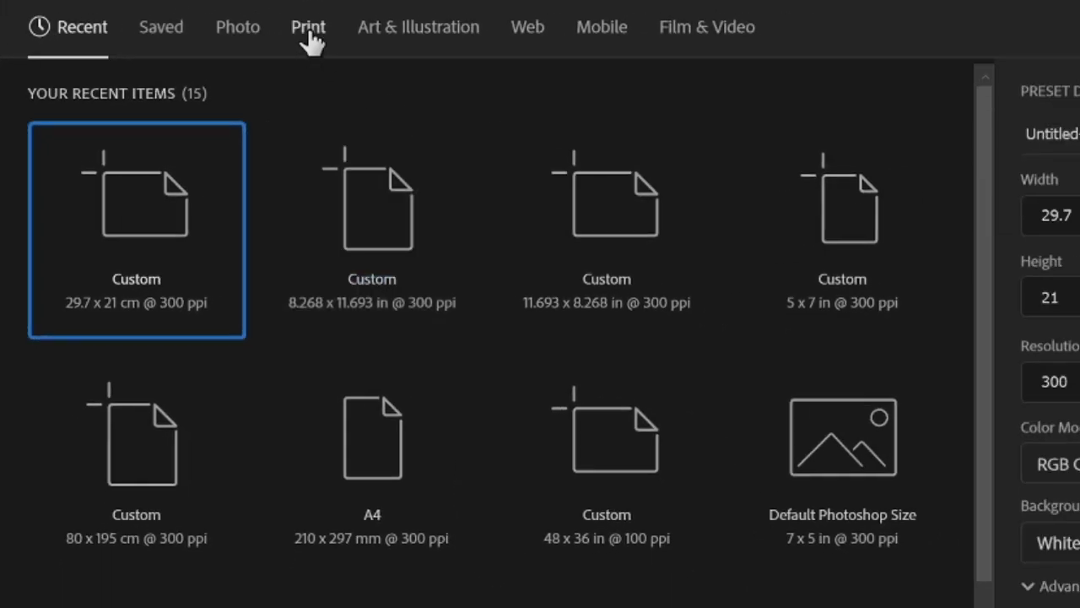
{"action": "left_click", "coordinate": [309, 36]}
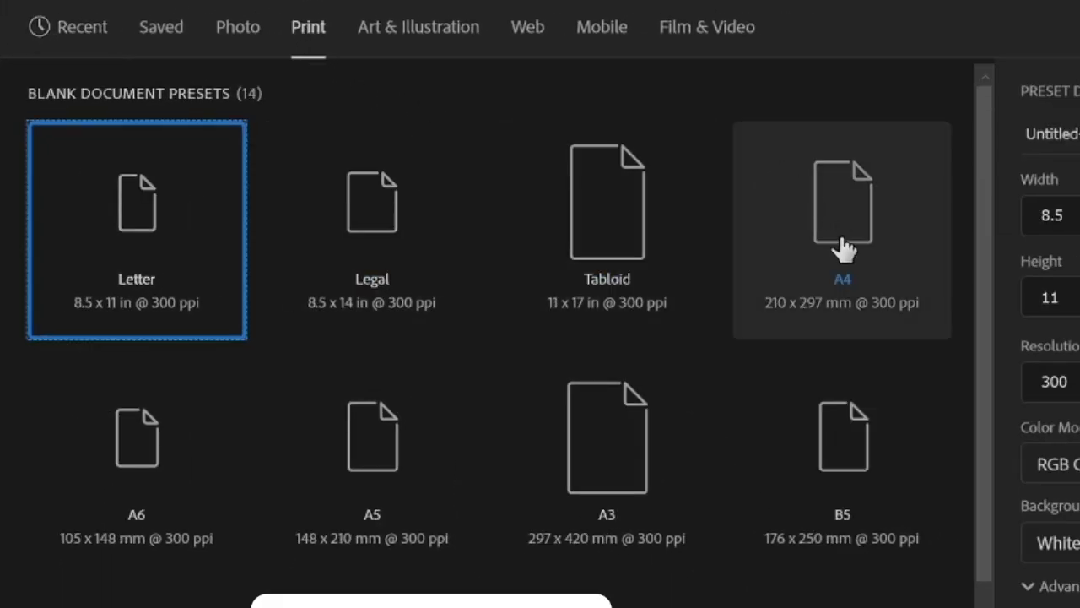
{"action": "left_click", "coordinate": [825, 238]}
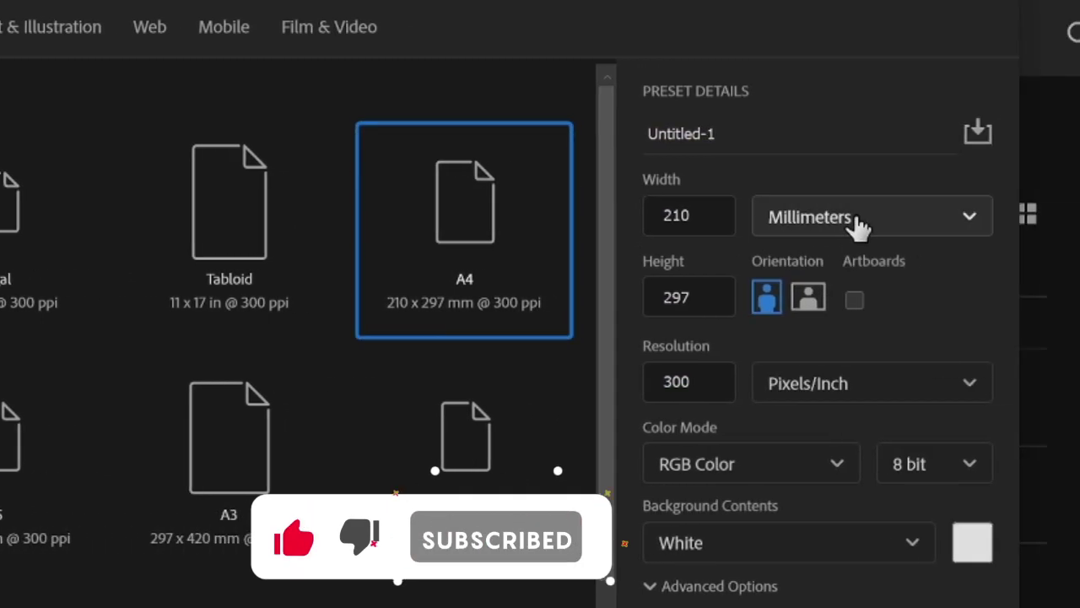
{"action": "left_click", "coordinate": [856, 221]}
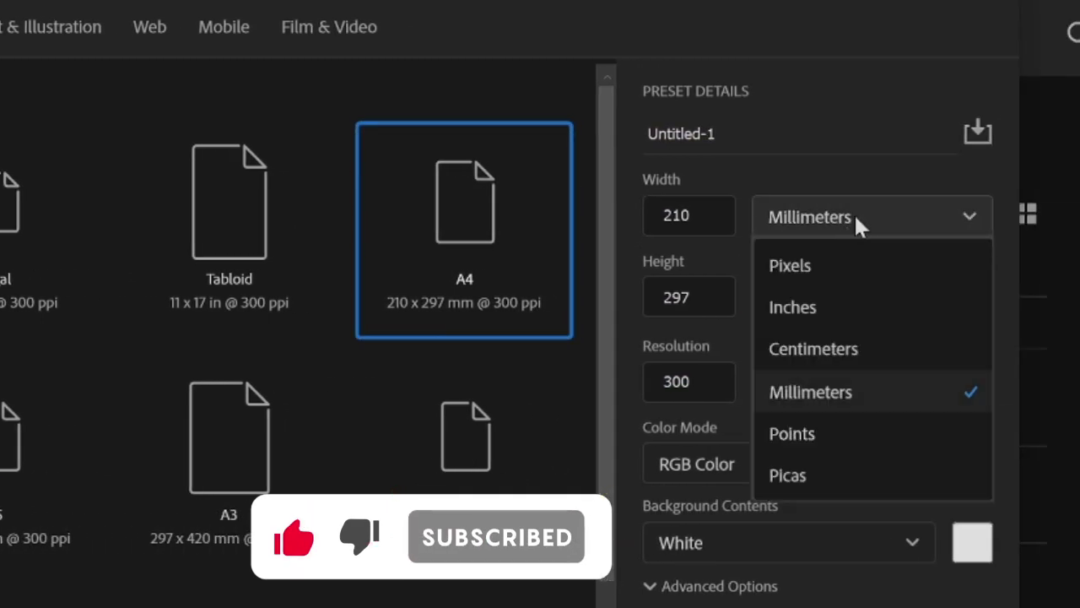
{"action": "left_click", "coordinate": [873, 317]}
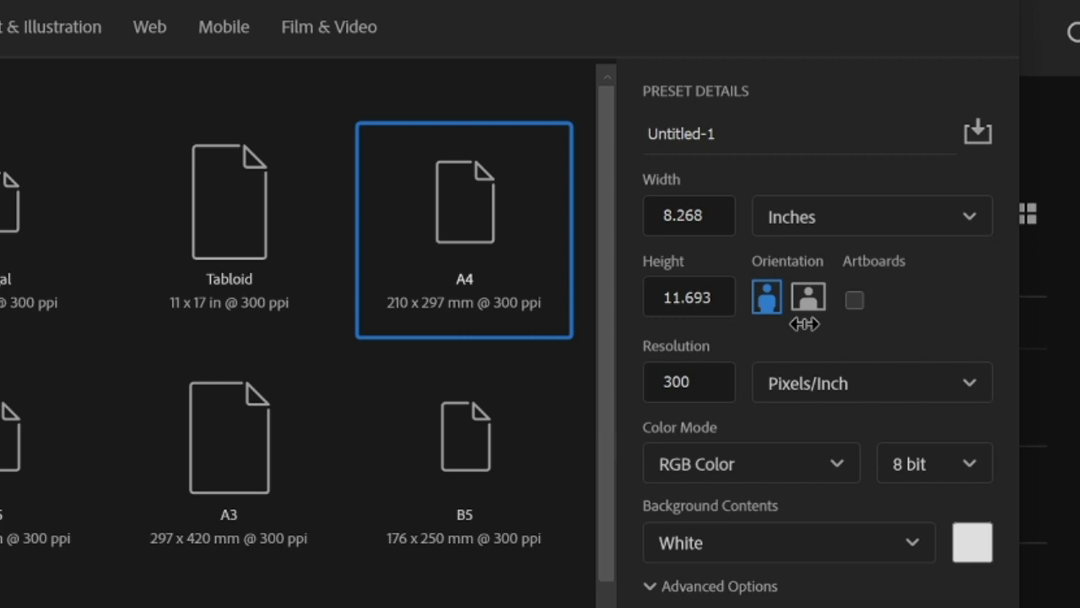
{"action": "left_click", "coordinate": [816, 302]}
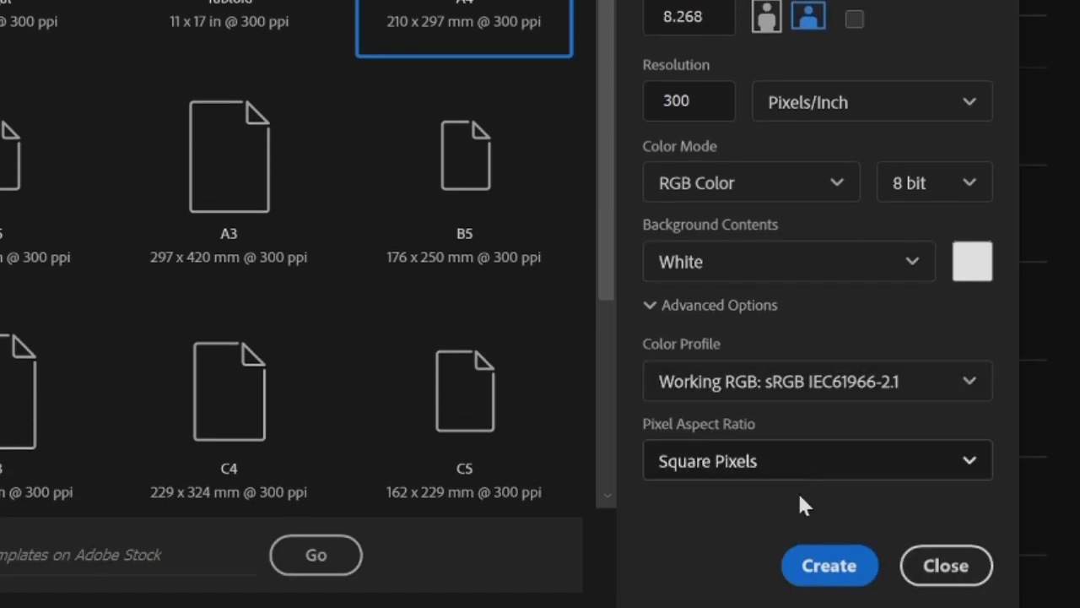
{"action": "left_click", "coordinate": [820, 567]}
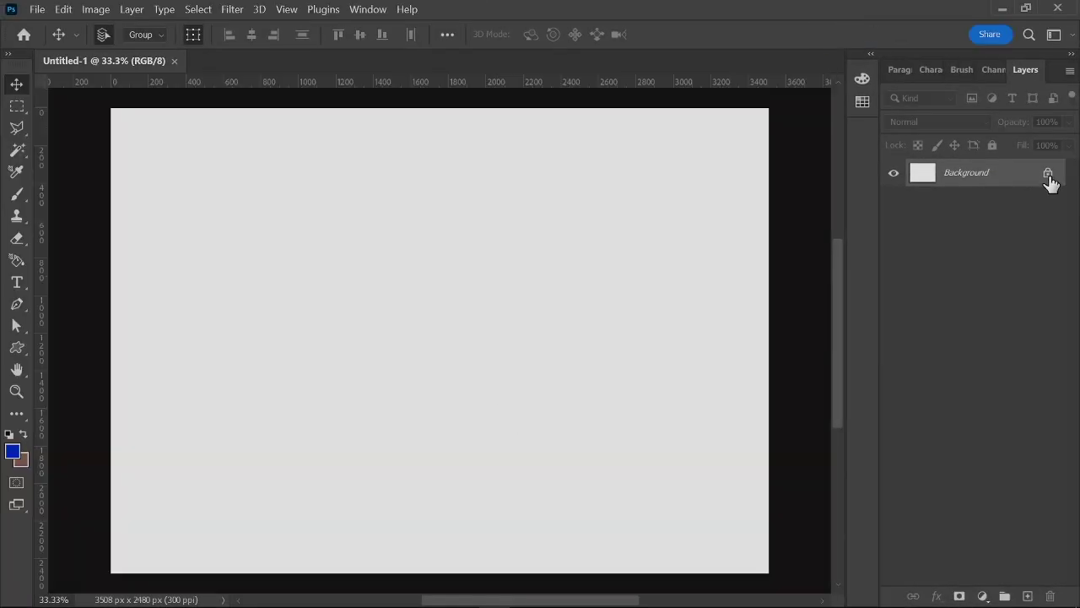
Step: Unlock the Background into Layer 0 and fill it with deep blue #002ac7
{"action": "left_click", "coordinate": [1048, 175]}
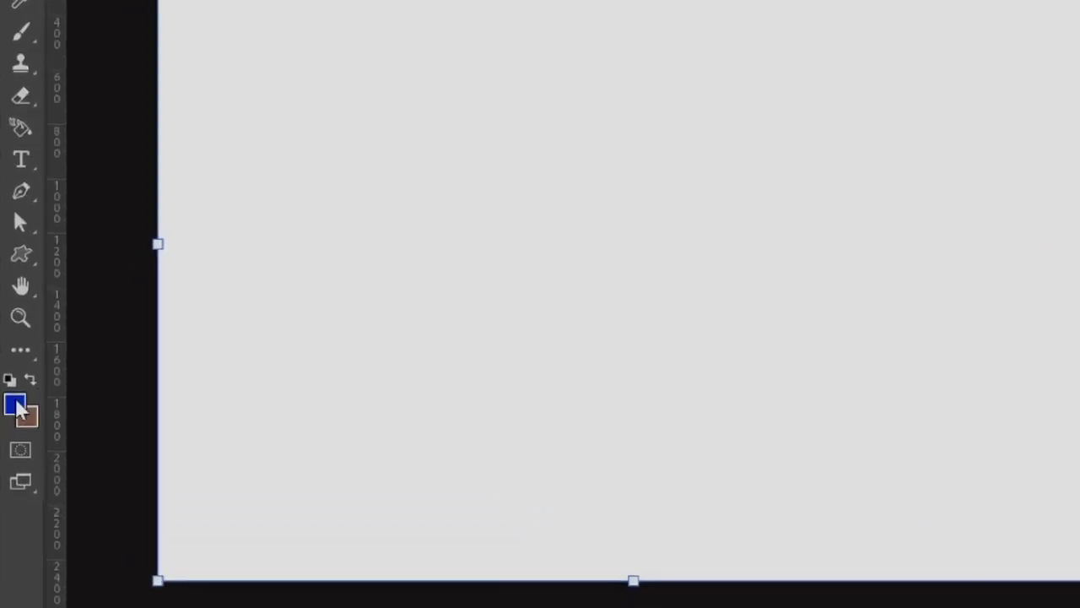
{"action": "left_click", "coordinate": [12, 451]}
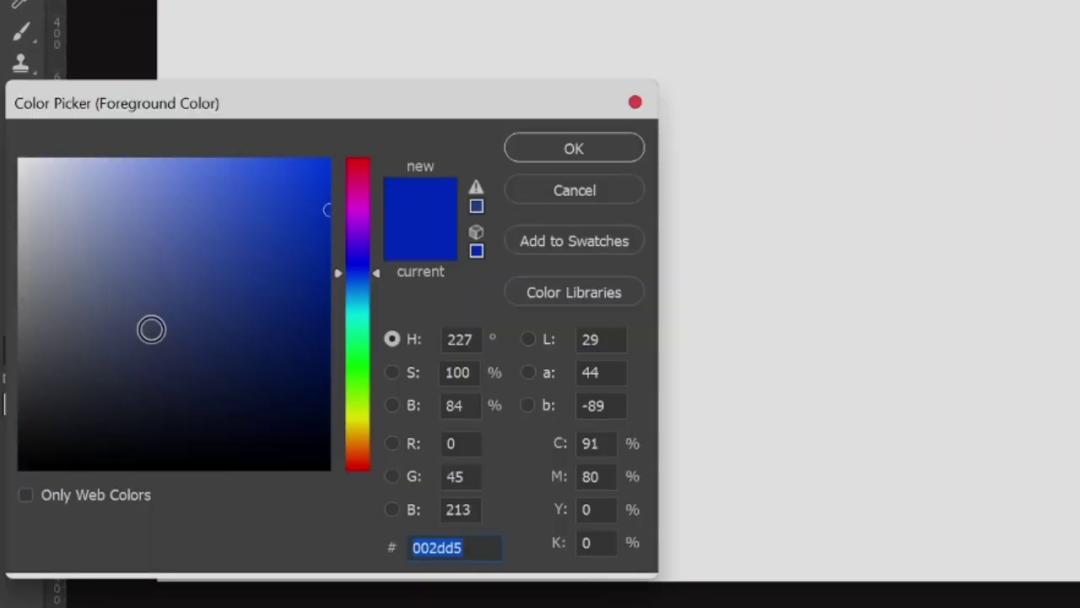
{"action": "left_click_drag", "start_coordinate": [321, 234], "coordinate": [355, 227]}
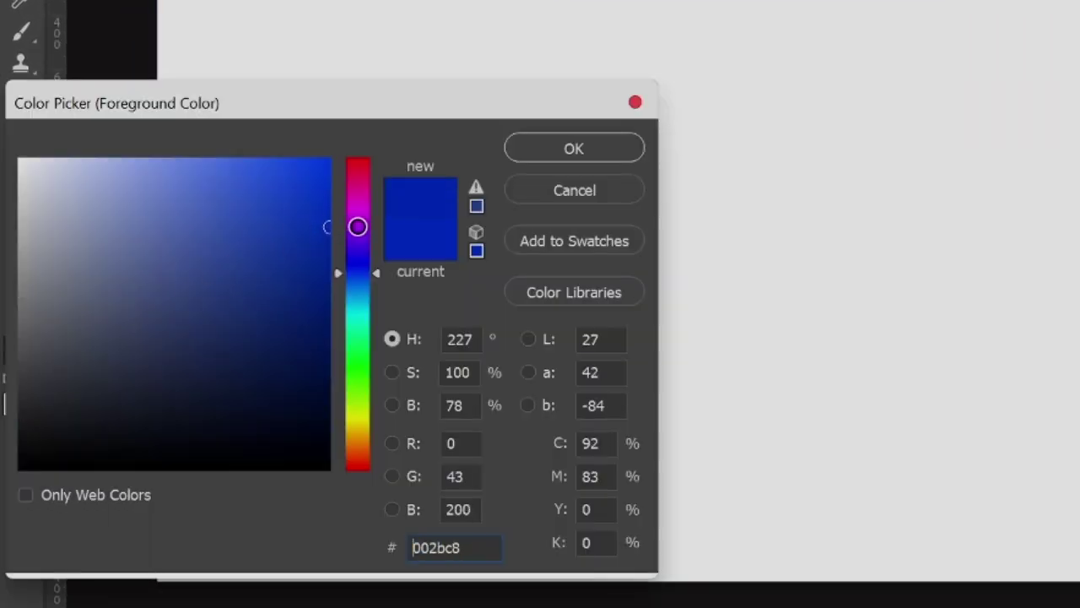
{"action": "left_click", "coordinate": [564, 162]}
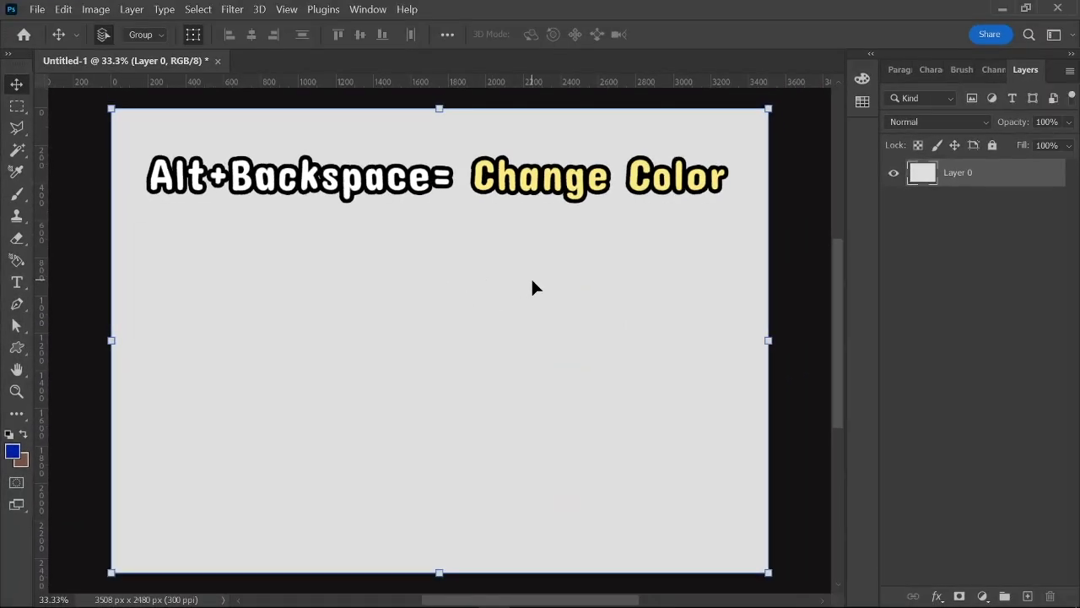
{"action": "key", "text": "alt+BackSpace"}
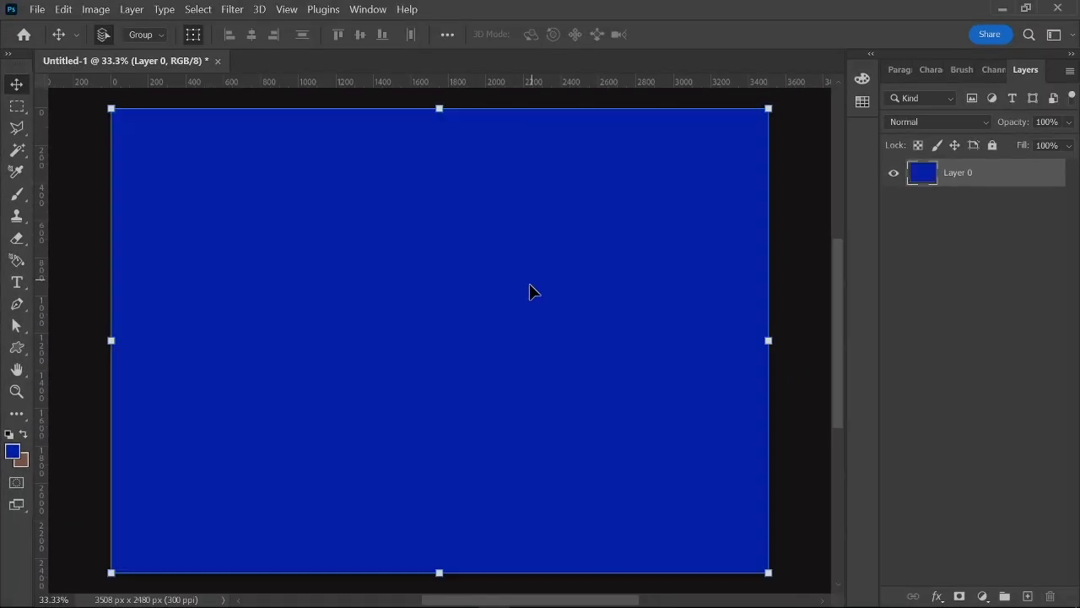
Step: Set the Horizontal Type Tool to white #ffffff and start a text layer on the canvas
{"action": "left_click", "coordinate": [27, 285]}
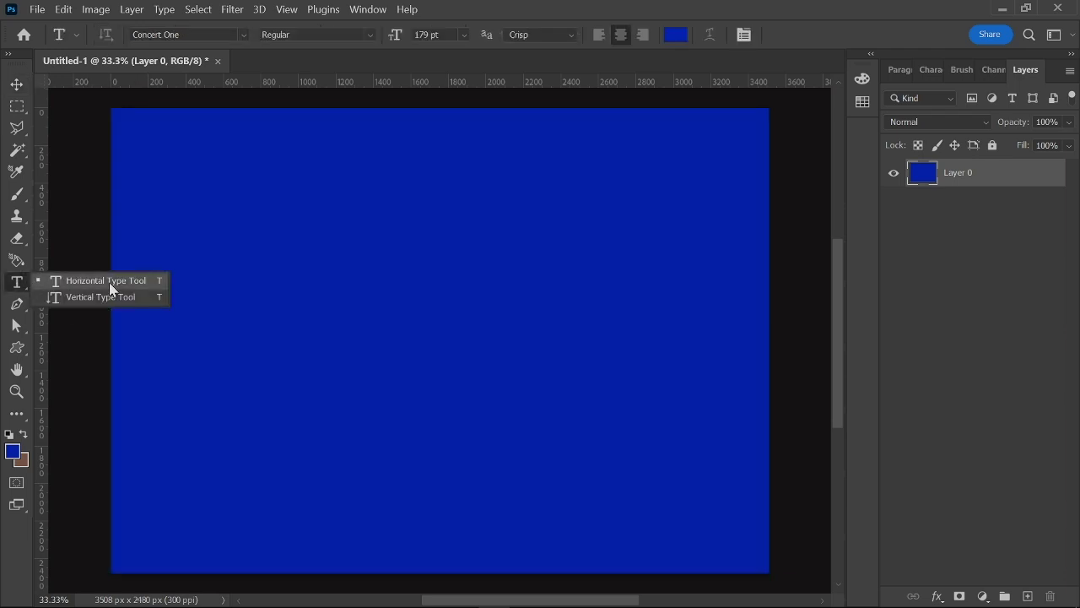
{"action": "left_click", "coordinate": [109, 282]}
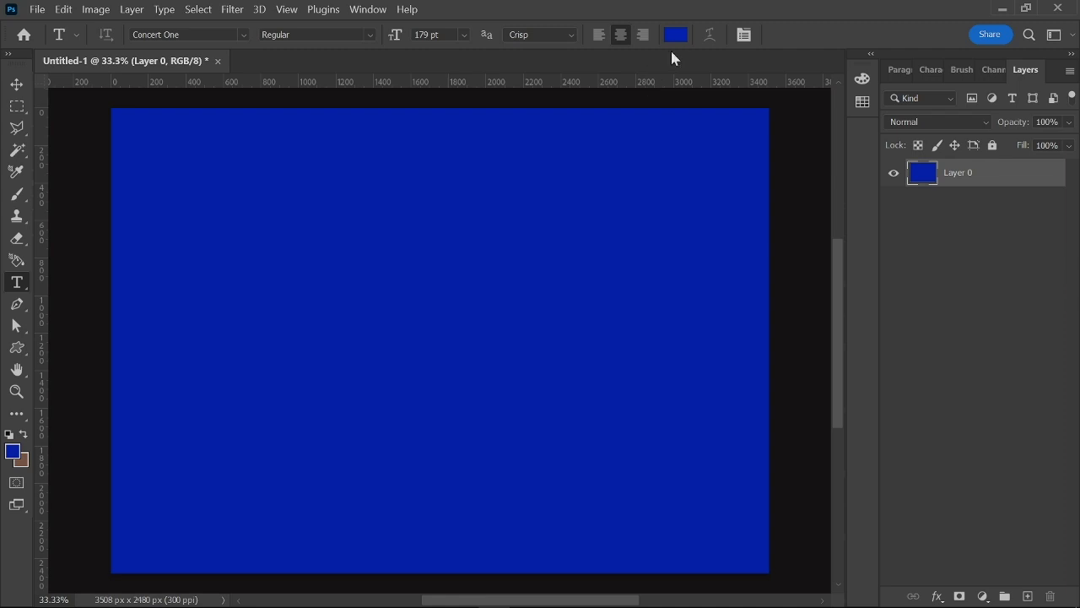
{"action": "left_click", "coordinate": [676, 35]}
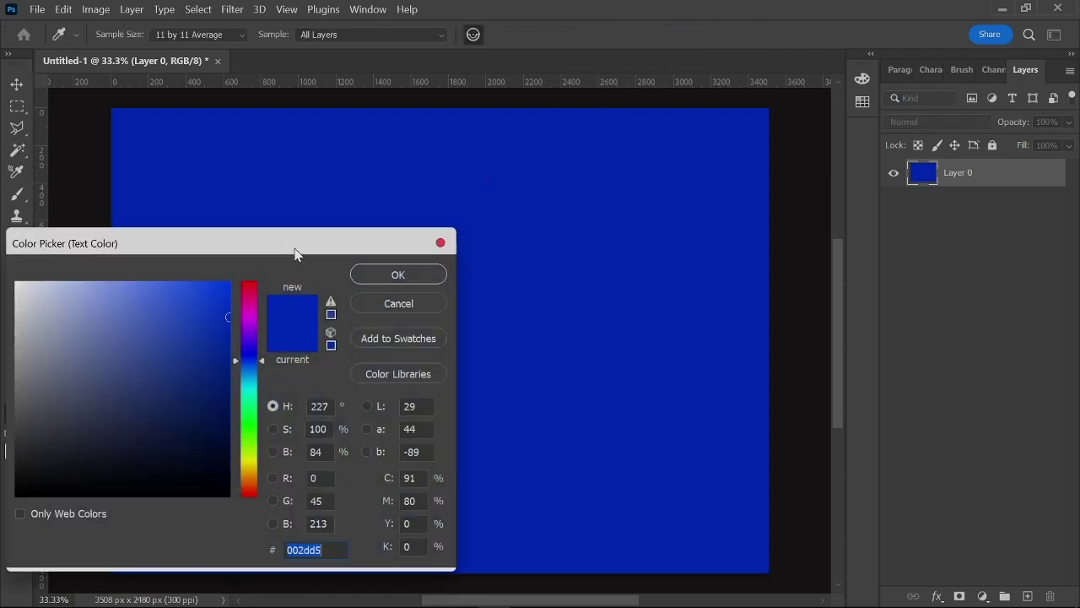
{"action": "left_click_drag", "start_coordinate": [295, 253], "coordinate": [593, 221]}
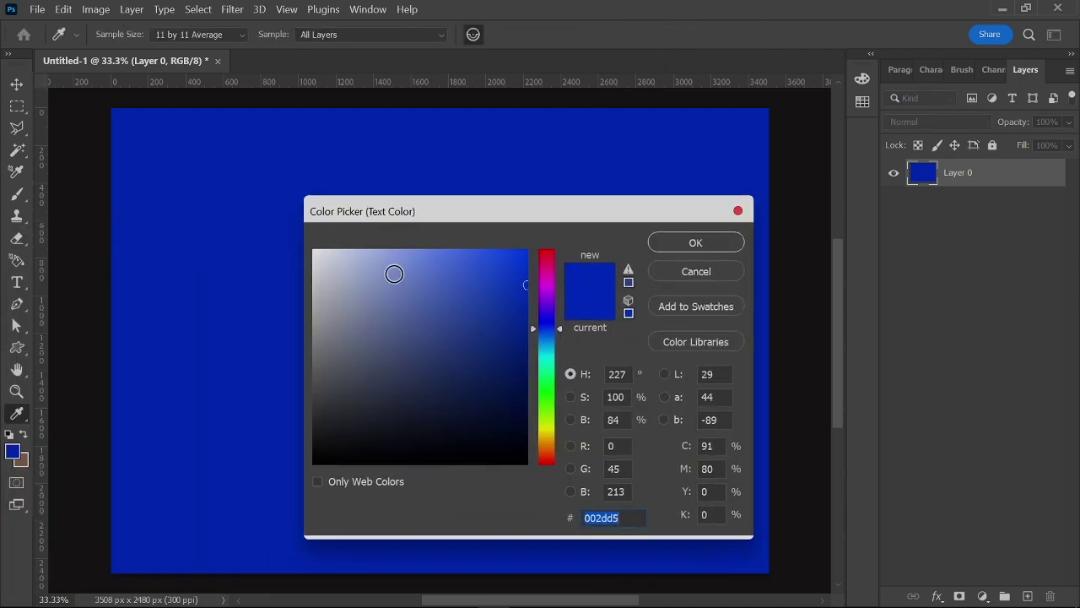
{"action": "left_click_drag", "start_coordinate": [341, 262], "coordinate": [309, 246]}
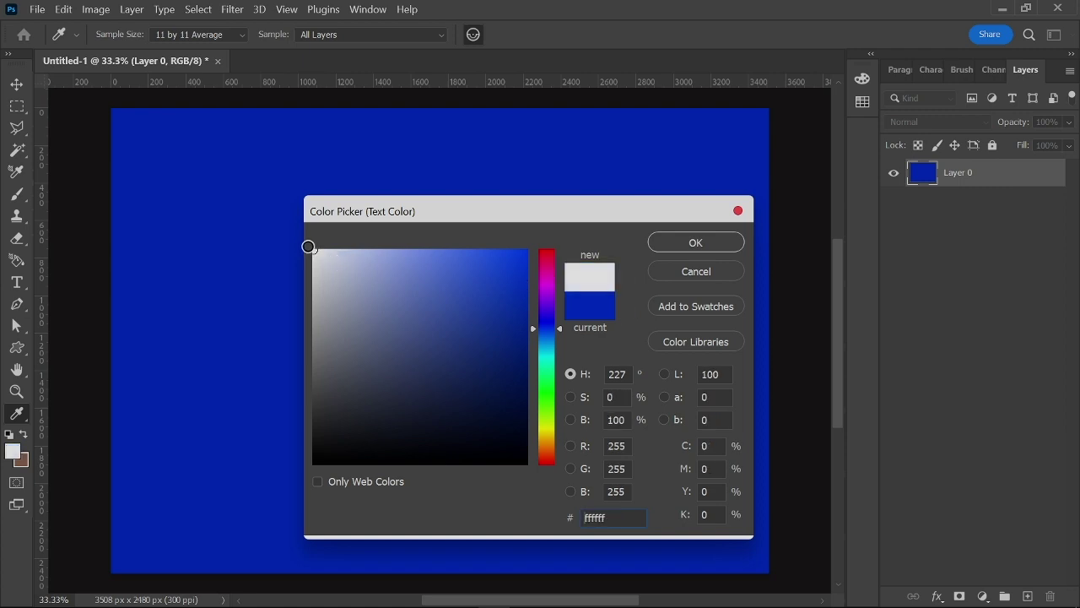
{"action": "left_click", "coordinate": [666, 243]}
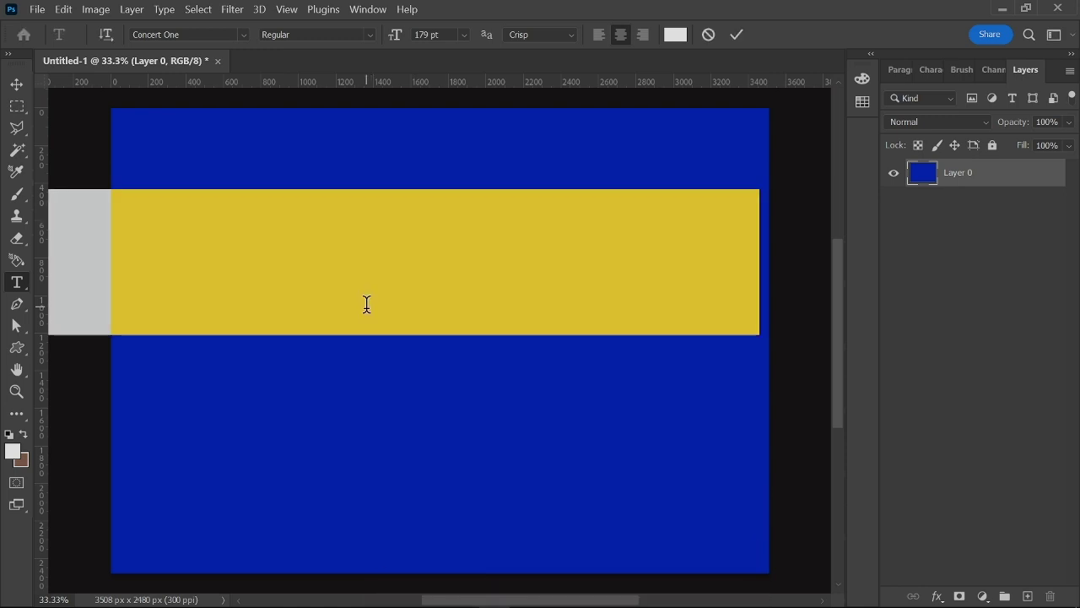
{"action": "left_click", "coordinate": [367, 306]}
Step: Type STOP, commit it, and move it slightly down and right
{"action": "type", "text": "STOP"}
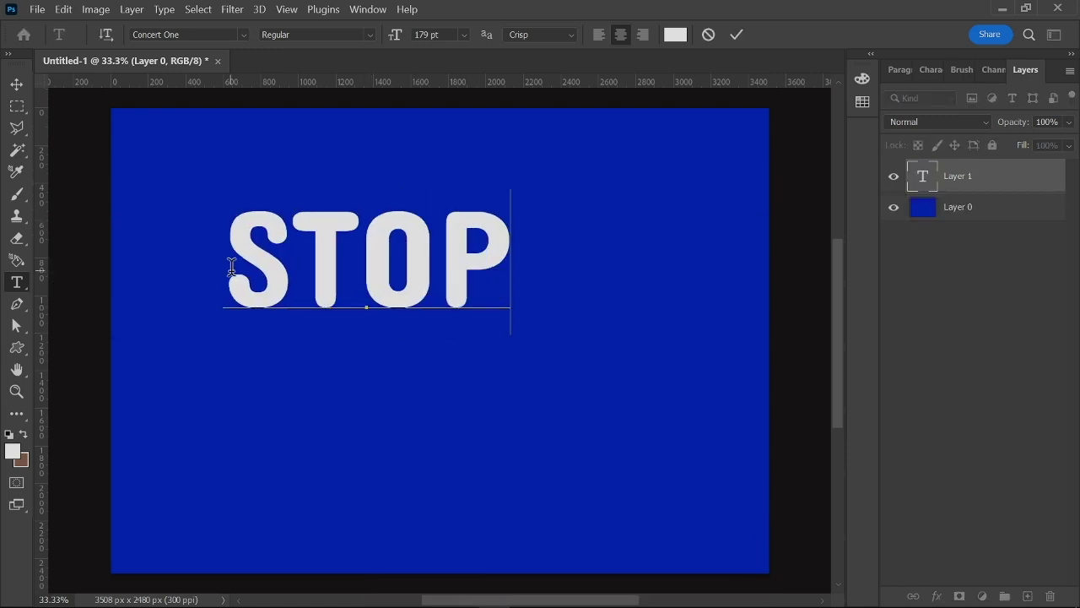
{"action": "key", "text": "ctrl+Return"}
{"action": "key", "text": "v"}
{"action": "left_click_drag", "start_coordinate": [385, 264], "coordinate": [418, 308]}
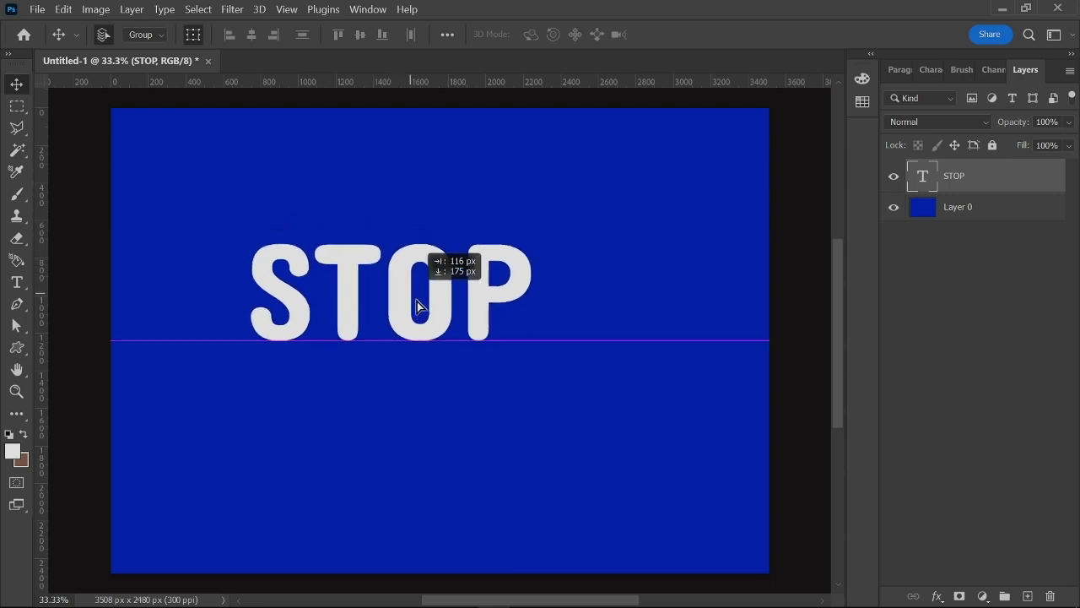
Step: Scale STOP to about 102.84% and rotate it -11.9° so it rises to the right
{"action": "mouse_move", "coordinate": [542, 254]}
{"action": "left_mouse_down"}
{"action": "mouse_move", "coordinate": [618, 219]}
{"action": "mouse_move", "coordinate": [608, 222]}
{"action": "left_mouse_up"}
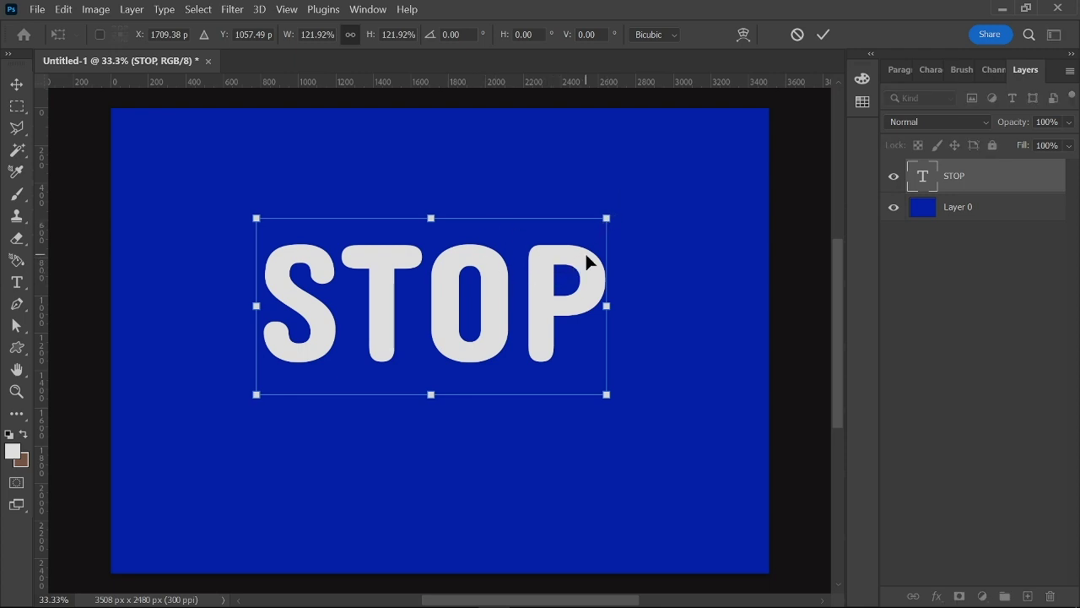
{"action": "key", "text": "Return"}
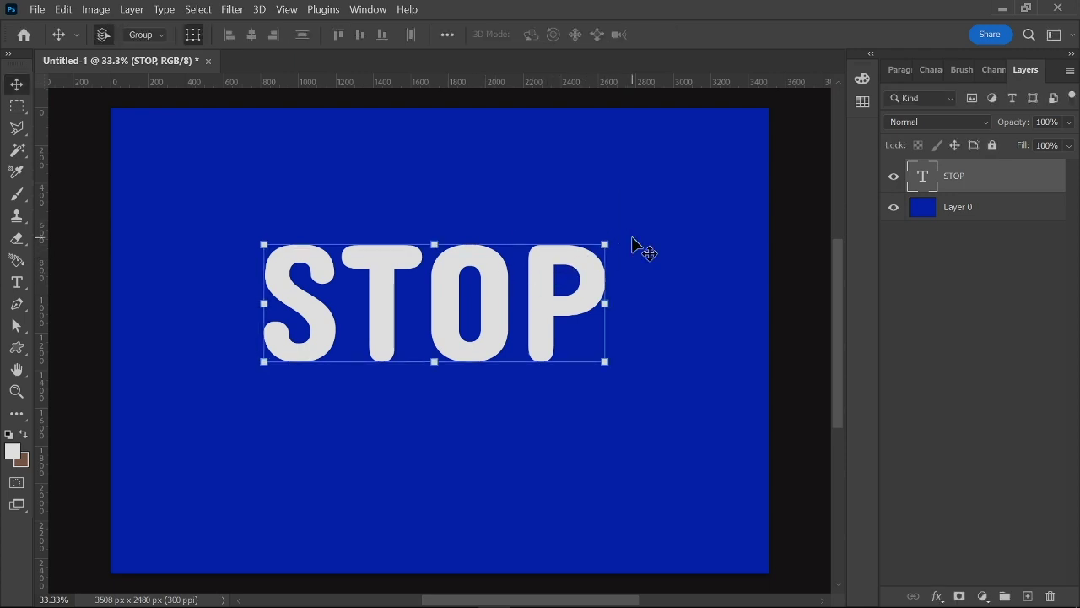
{"action": "left_click_drag", "start_coordinate": [624, 234], "coordinate": [586, 205]}
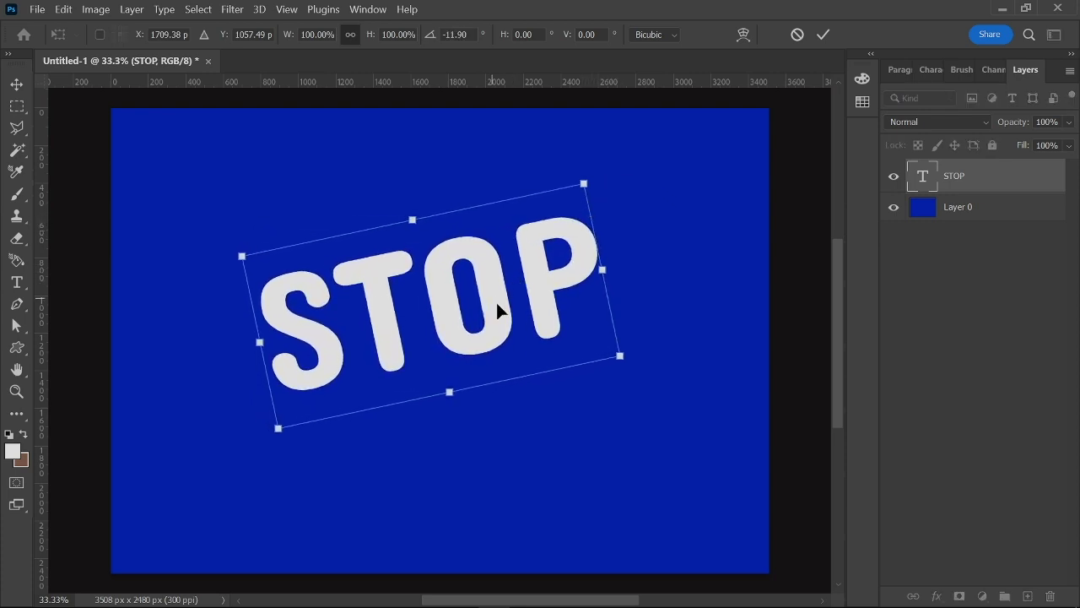
{"action": "left_click_drag", "start_coordinate": [498, 311], "coordinate": [498, 334]}
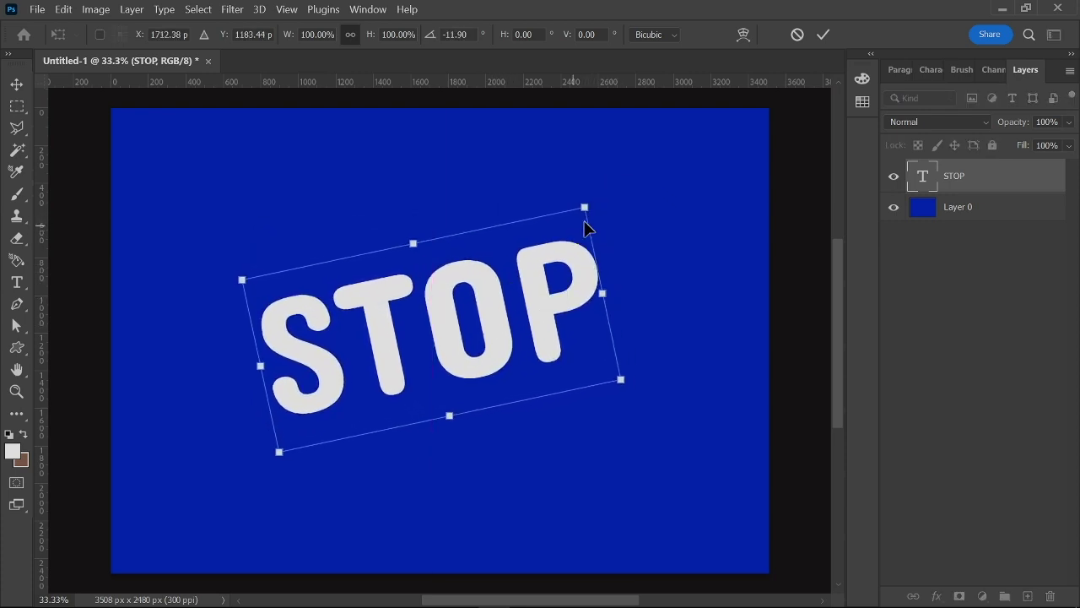
{"action": "left_click_drag", "start_coordinate": [588, 204], "coordinate": [593, 200]}
{"action": "left_click_drag", "start_coordinate": [514, 287], "coordinate": [510, 288]}
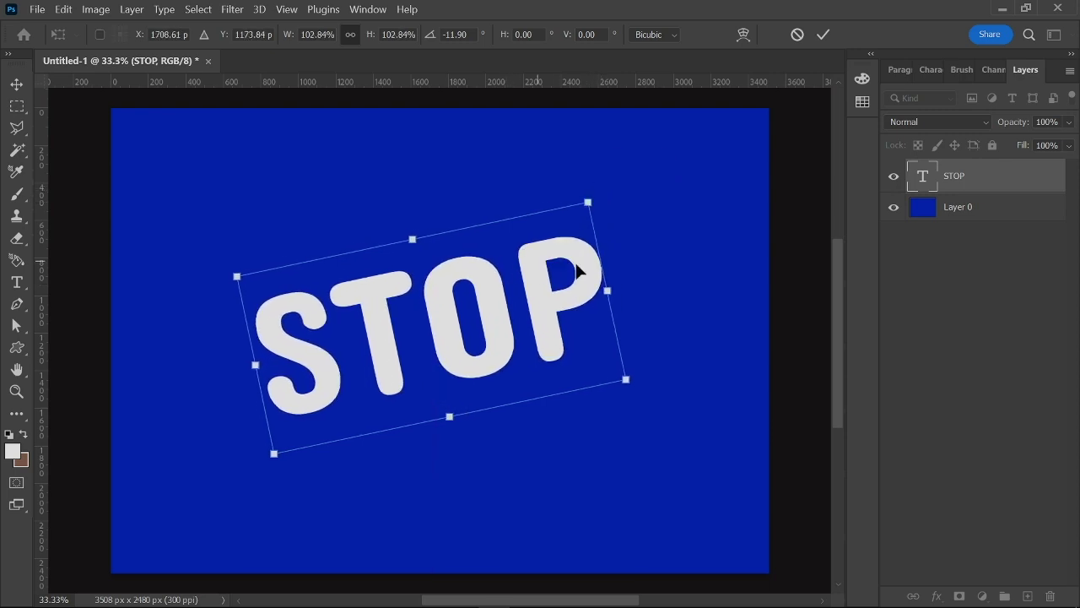
{"action": "key", "text": "Return"}
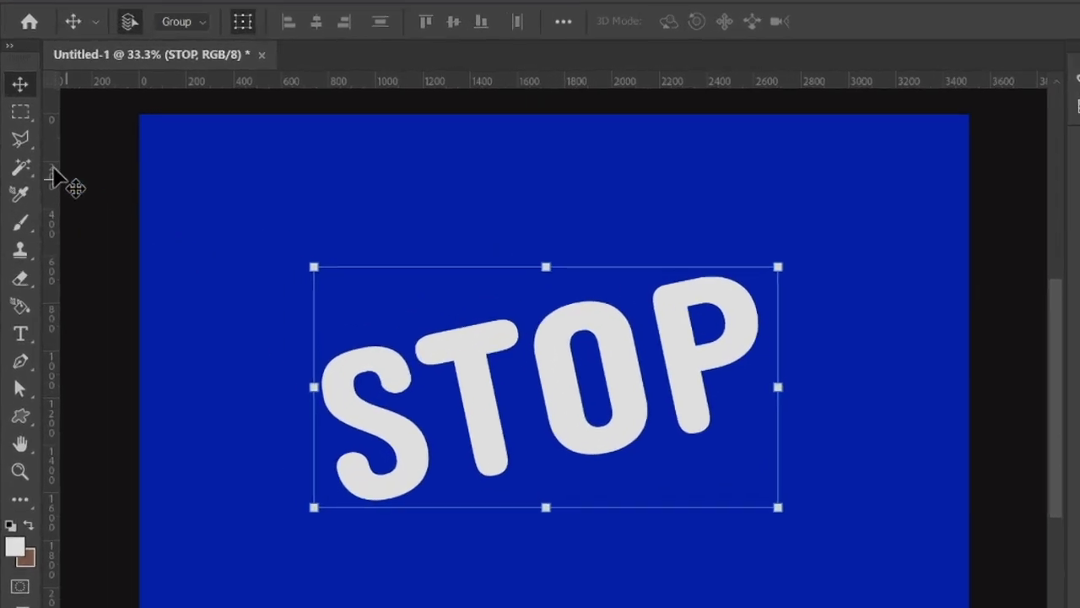
Step: Draw a four-sided Polygonal Lasso band slanting across the top half of STOP
{"action": "left_click", "coordinate": [35, 154]}
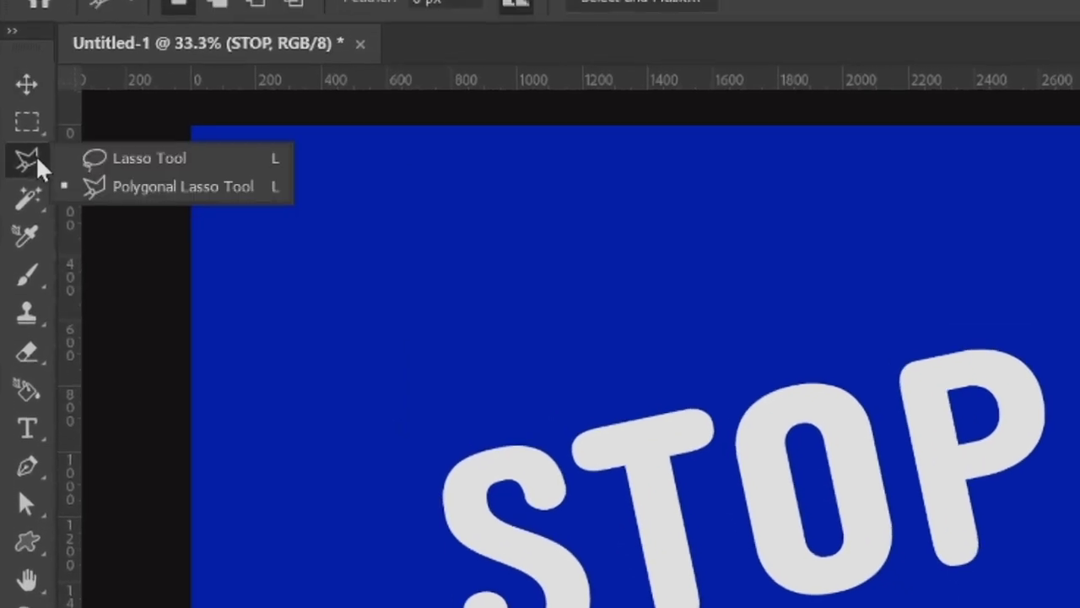
{"action": "left_click", "coordinate": [210, 188]}
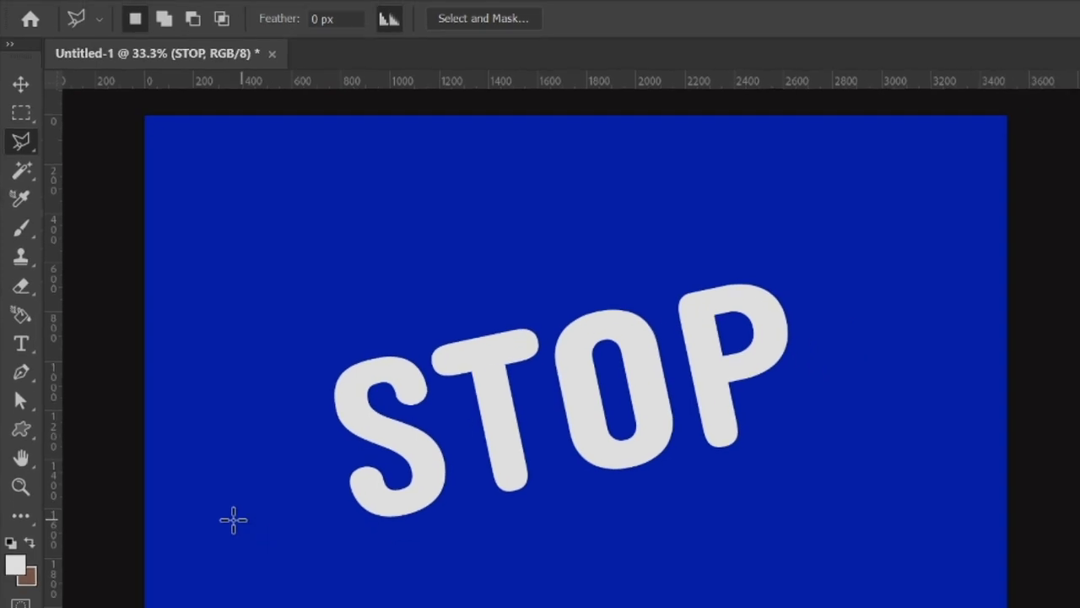
{"action": "left_click", "coordinate": [156, 423]}
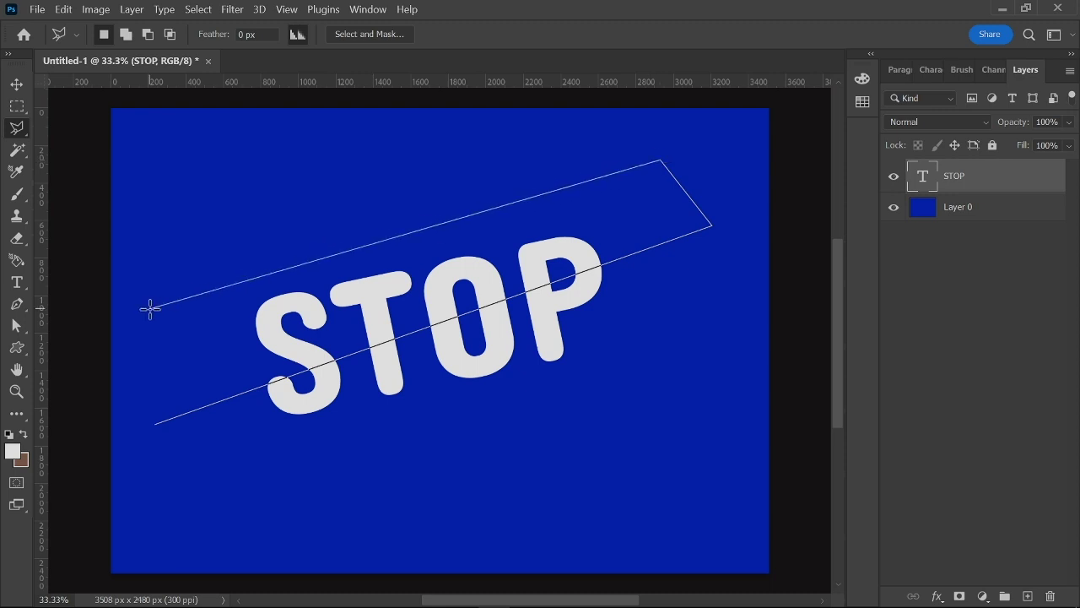
{"action": "double_click", "coordinate": [156, 422]}
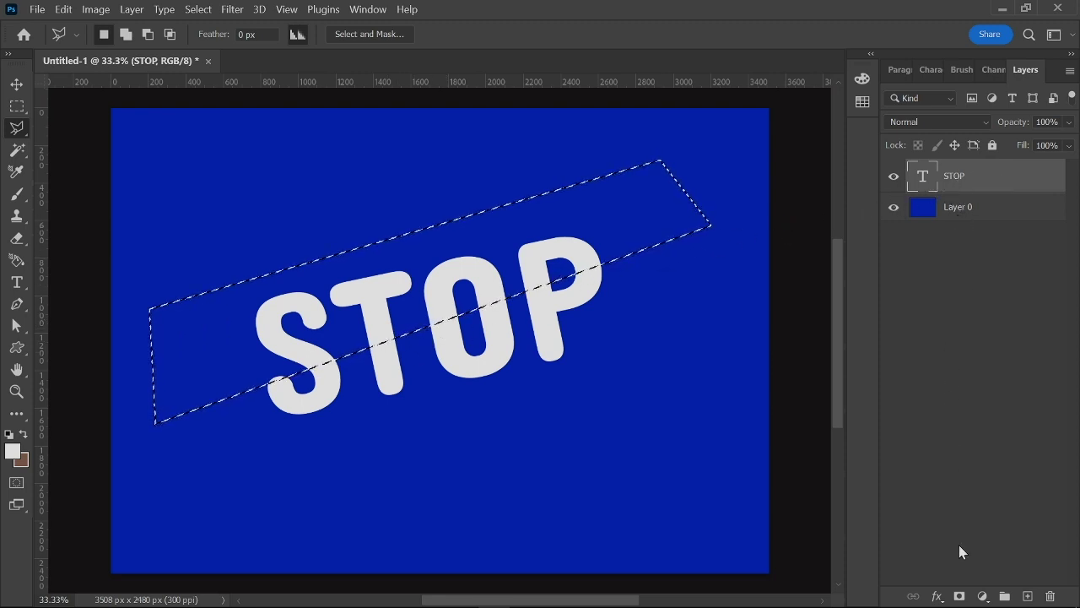
Step: Mask STOP with the selection, duplicate it as STOP copy, and invert the copy's mask
{"action": "left_click", "coordinate": [959, 597]}
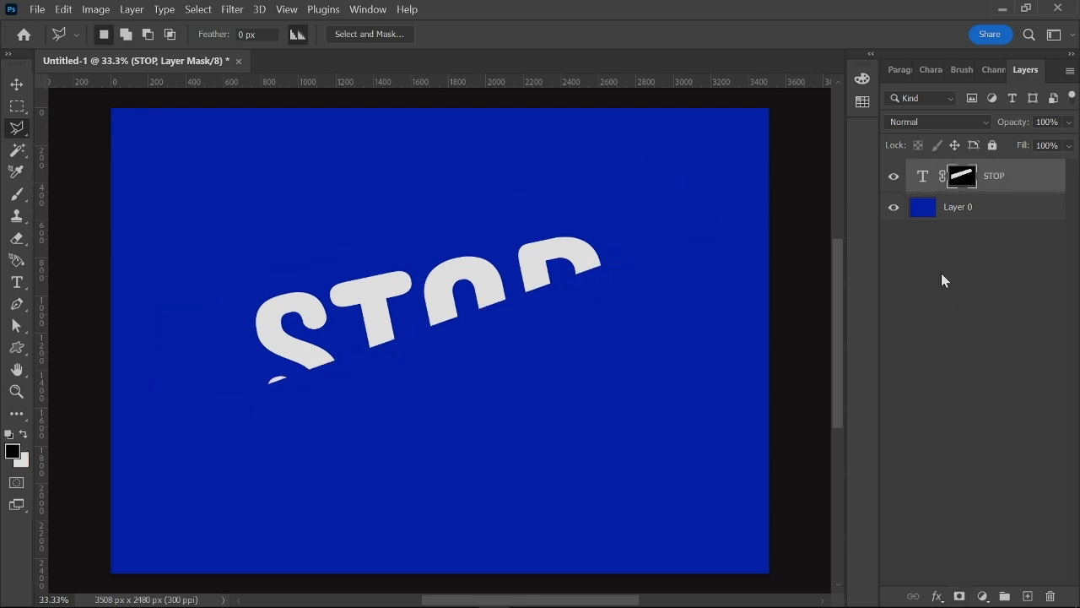
{"action": "key", "text": "ctrl+j"}
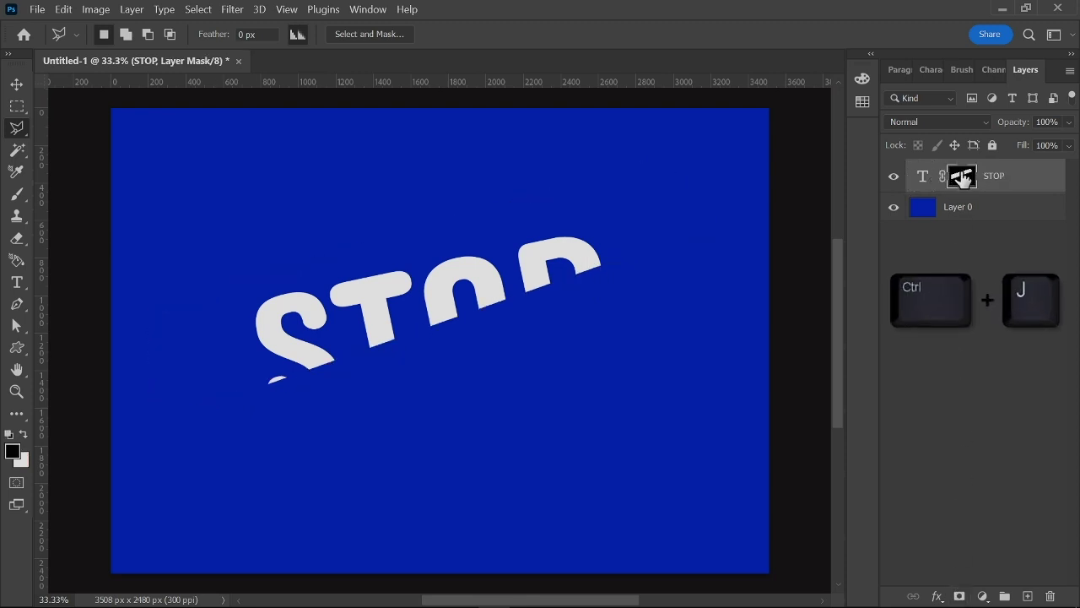
{"action": "key", "text": "ctrl+j"}
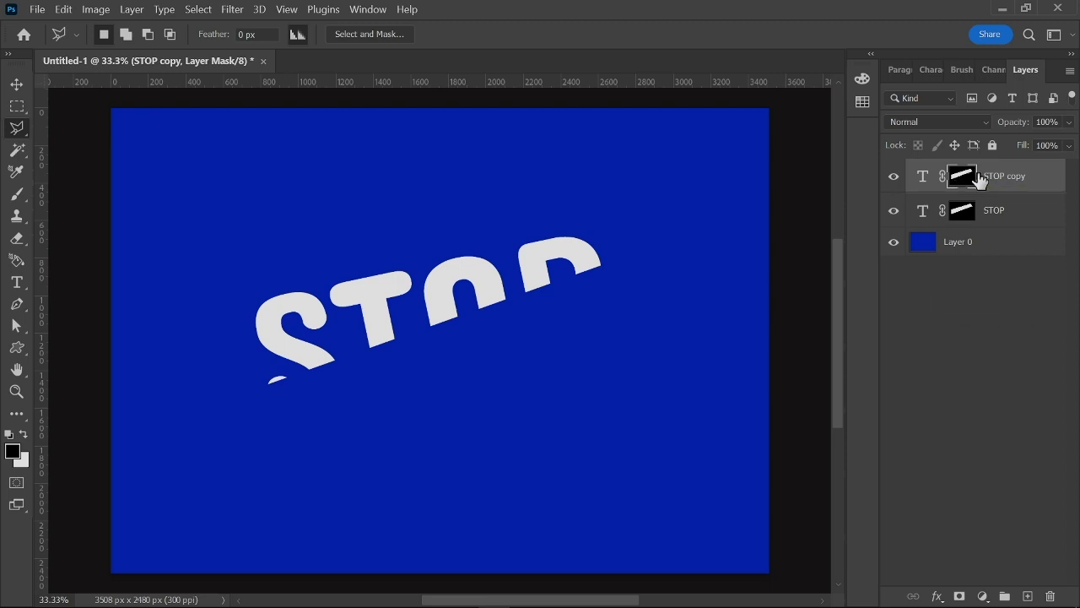
{"action": "key", "text": "ctrl+i"}
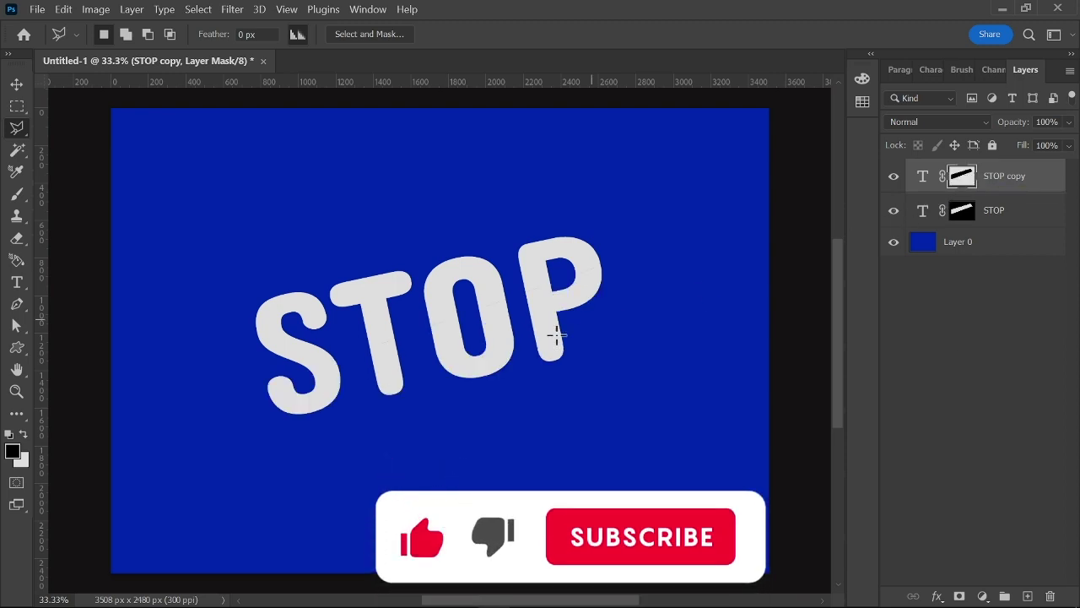
Step: Nudge STOP copy right, add empty Layer 1, and load the copy's mask as a selection
{"action": "key", "text": "v"}
{"action": "key", "text": "shift+Right"}
{"action": "key", "text": "shift+Right"}
{"action": "key", "text": "shift+Right"}
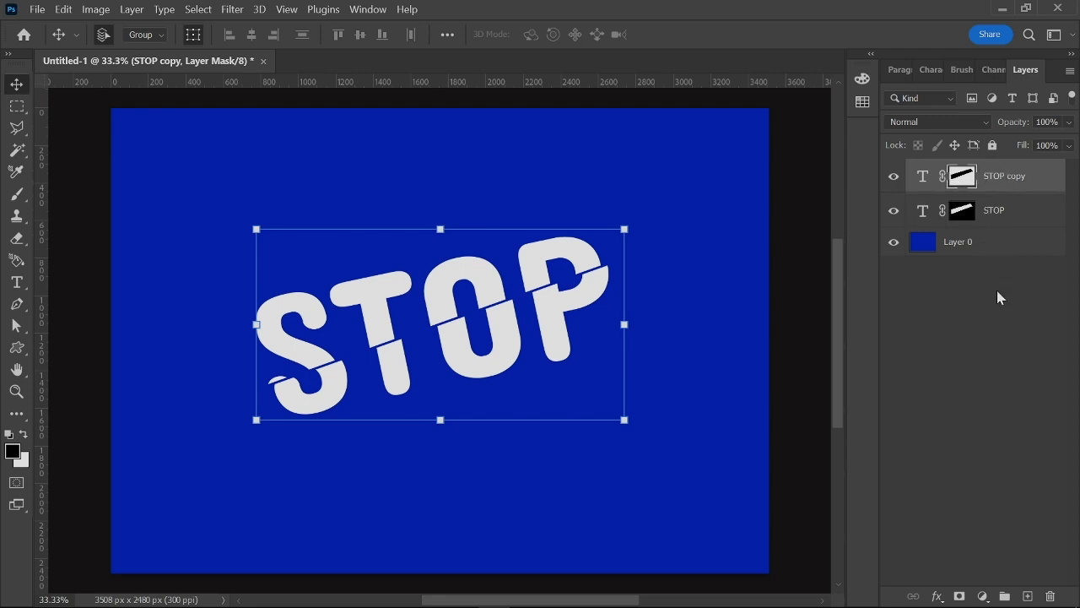
{"action": "left_click", "coordinate": [1027, 597]}
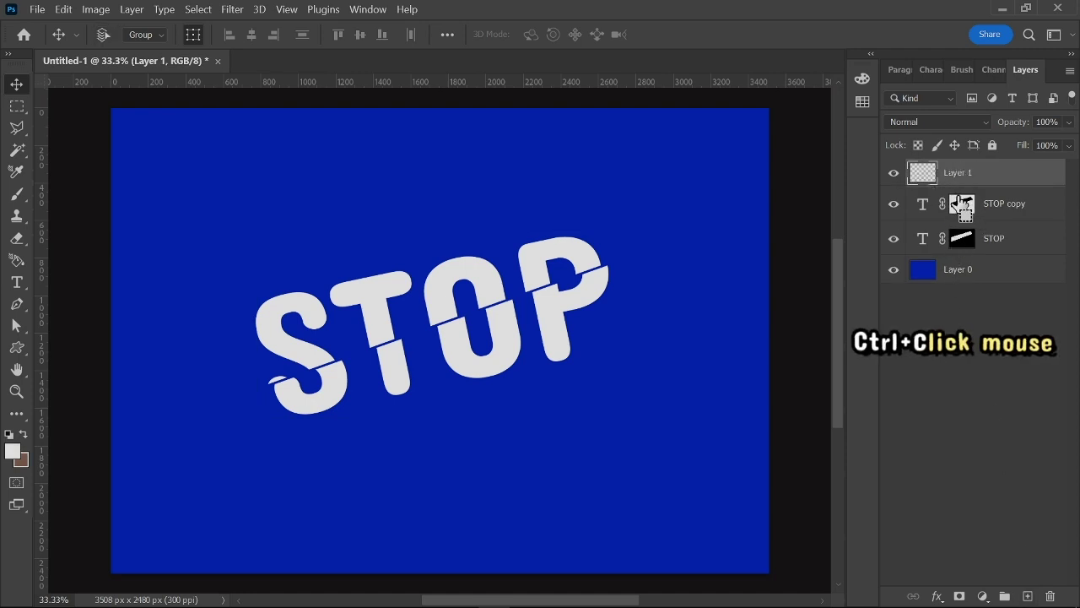
{"action": "left_click", "coordinate": [961, 206], "text": "ctrl"}
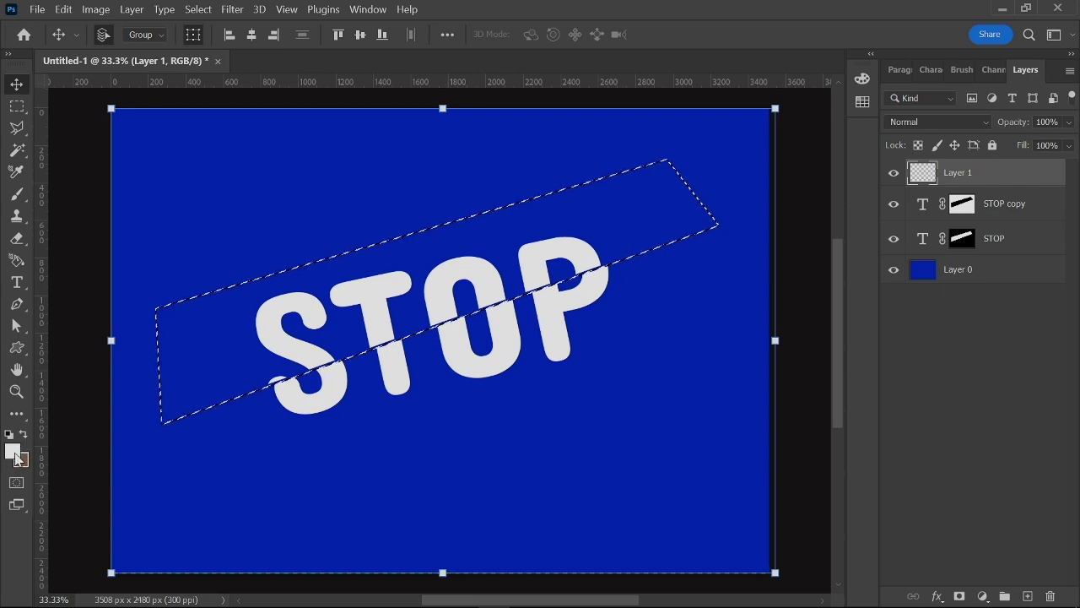
Step: Choose black #000000 as the foreground colour in the Color Picker
{"action": "left_click", "coordinate": [15, 455]}
{"action": "left_click_drag", "start_coordinate": [522, 214], "coordinate": [510, 187]}
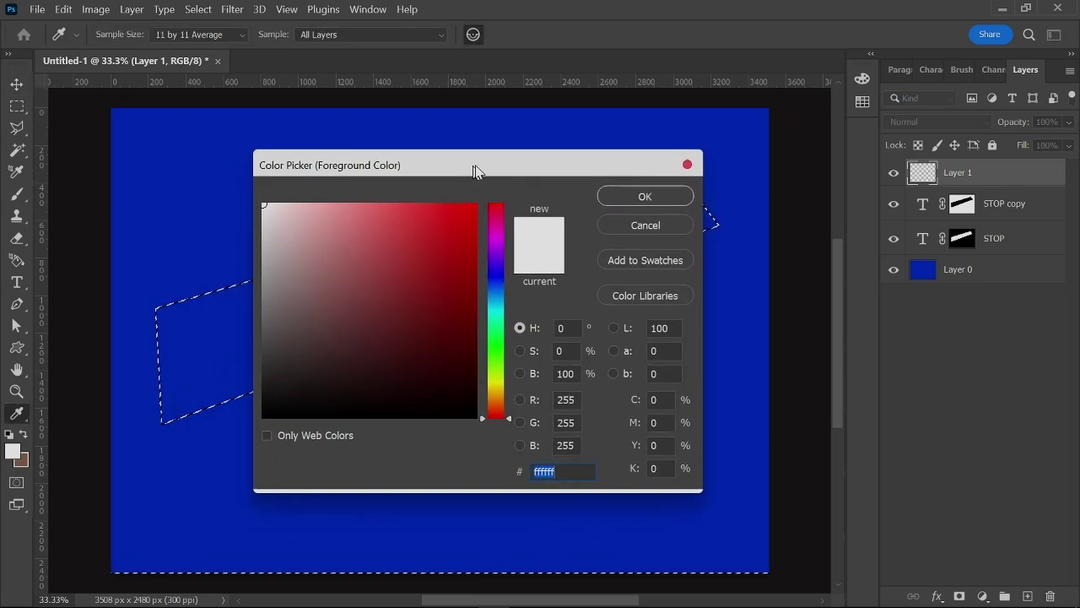
{"action": "left_click_drag", "start_coordinate": [426, 421], "coordinate": [499, 434]}
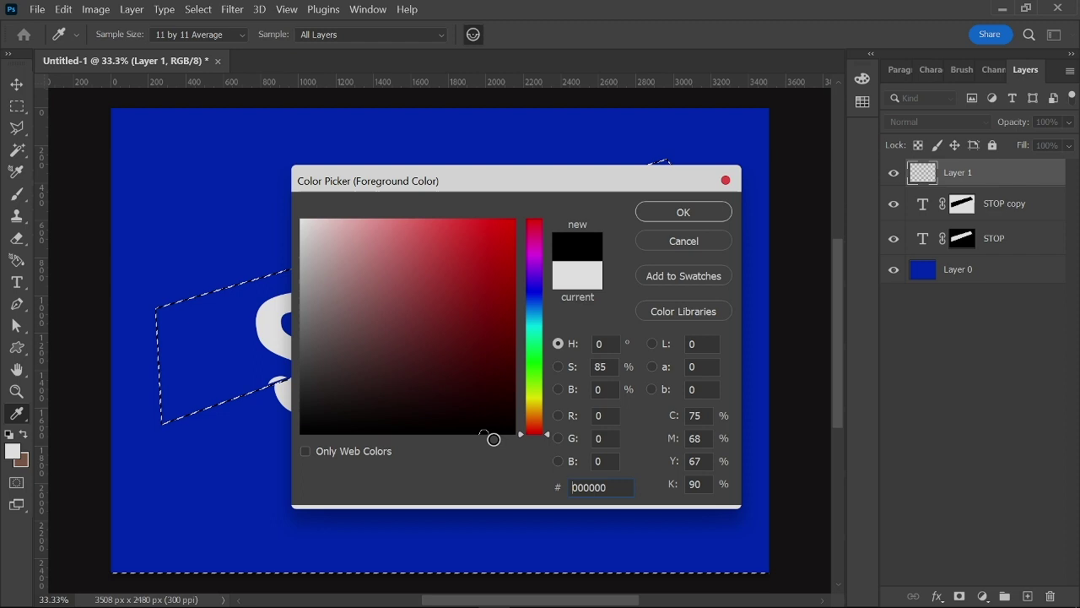
{"action": "left_click", "coordinate": [509, 433]}
{"action": "left_click", "coordinate": [682, 213]}
{"action": "key", "text": "v"}
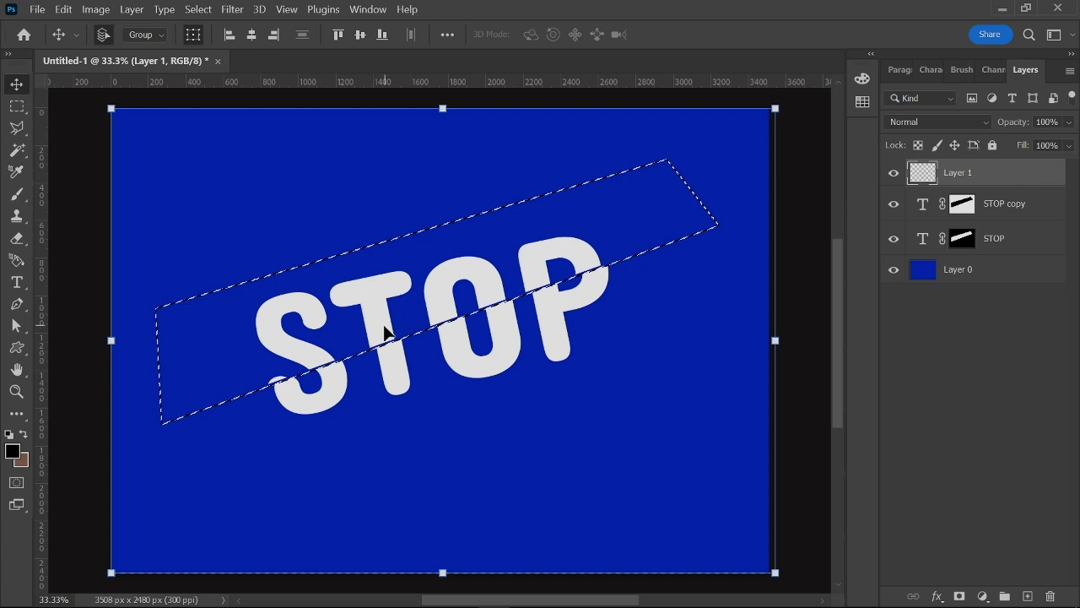
Step: Set up the Brush Tool as a 250 px Soft Round at 71% opacity and 67% flow
{"action": "left_click", "coordinate": [19, 196]}
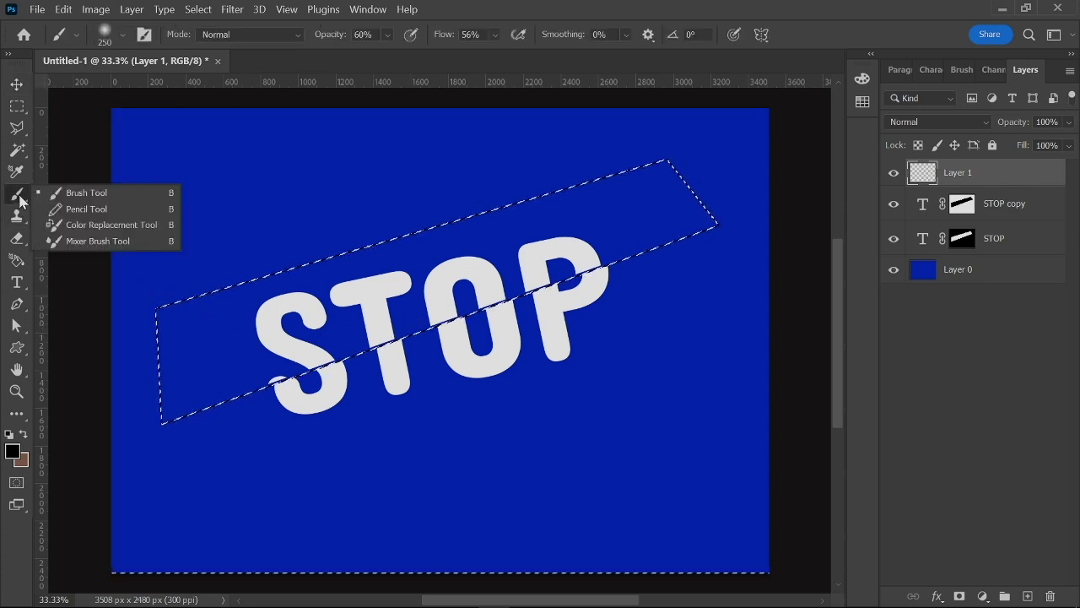
{"action": "left_click", "coordinate": [93, 199]}
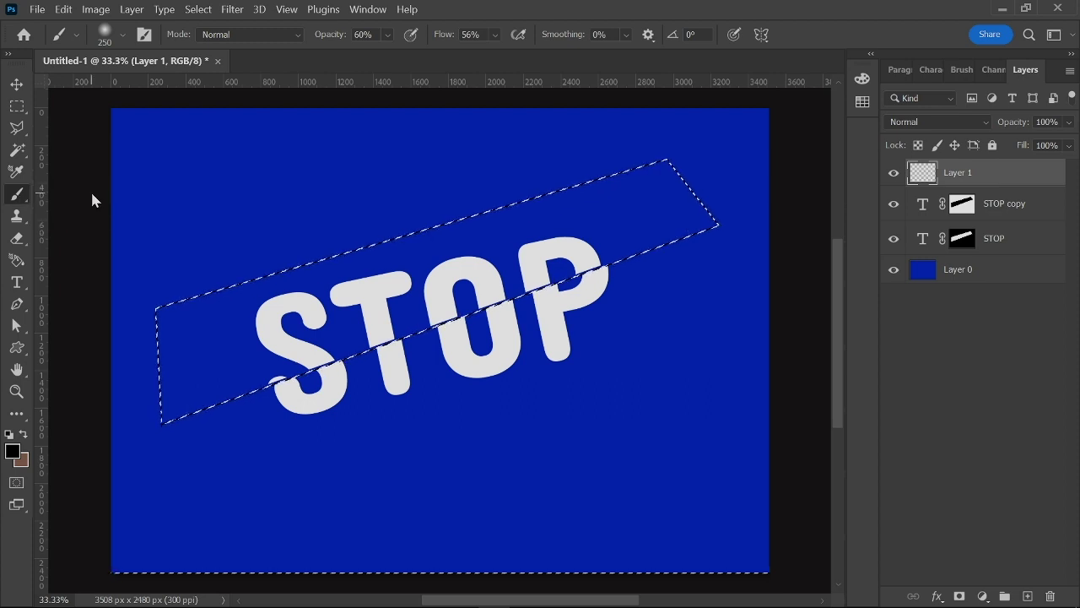
{"action": "left_click", "coordinate": [122, 40]}
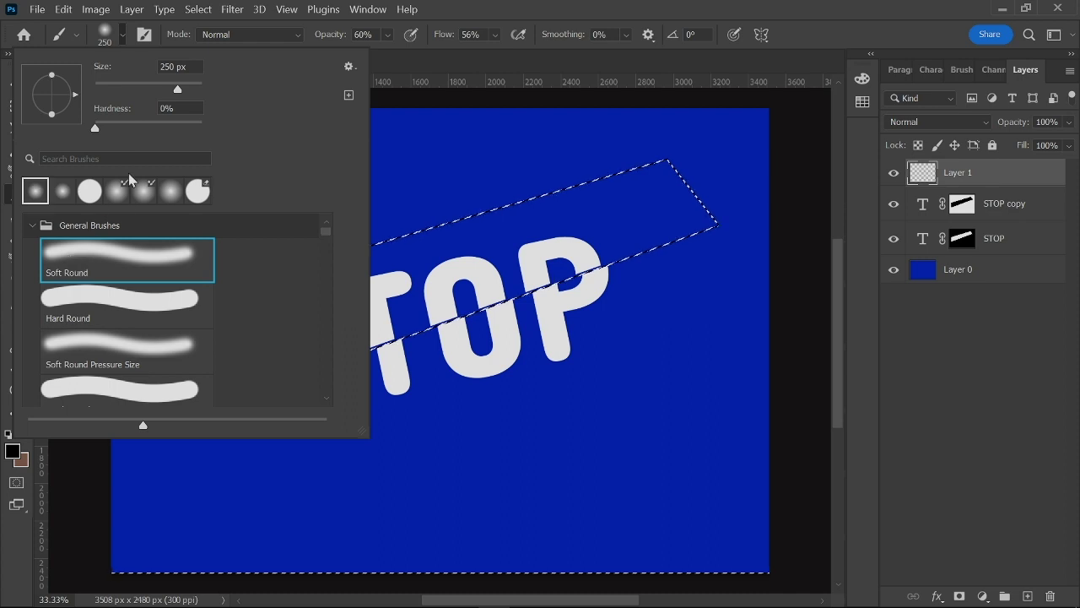
{"action": "left_click", "coordinate": [388, 35]}
{"action": "left_click_drag", "start_coordinate": [412, 52], "coordinate": [416, 54]}
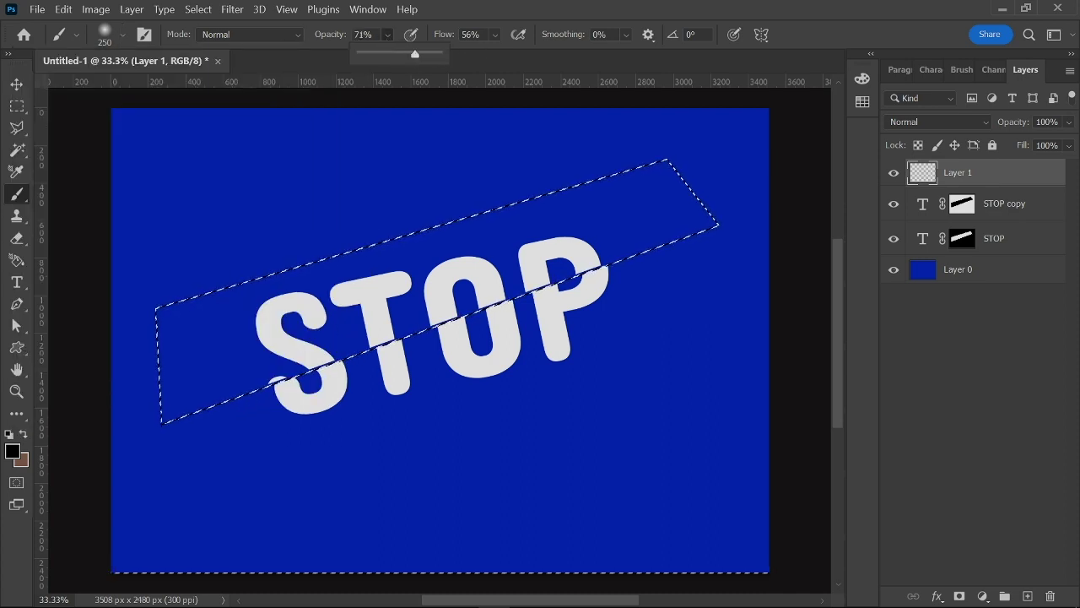
{"action": "left_click", "coordinate": [492, 36]}
{"action": "left_click_drag", "start_coordinate": [509, 54], "coordinate": [522, 56]}
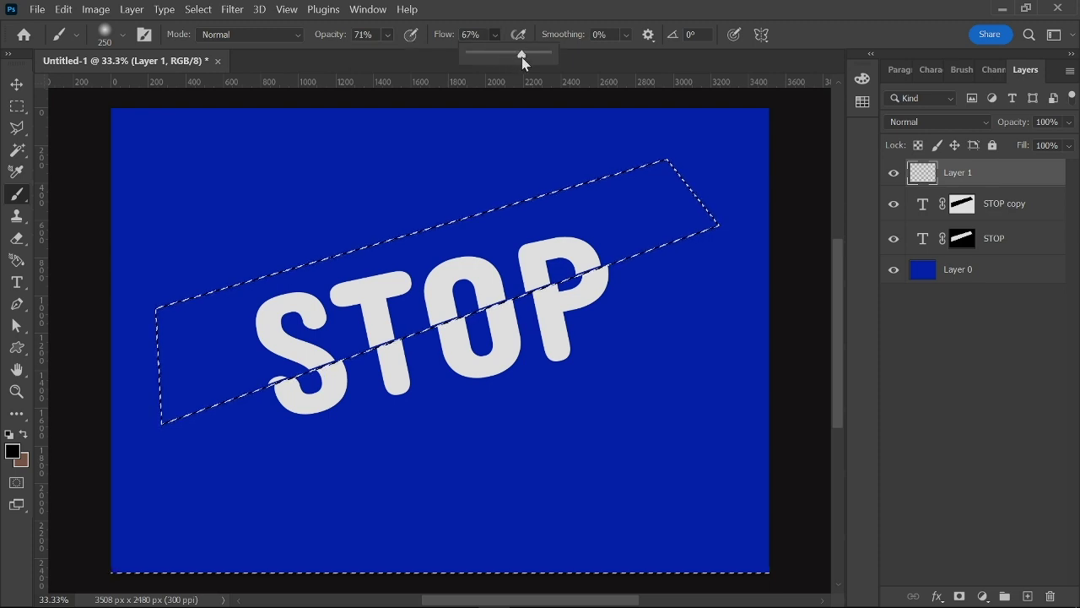
{"action": "key", "text": "Return"}
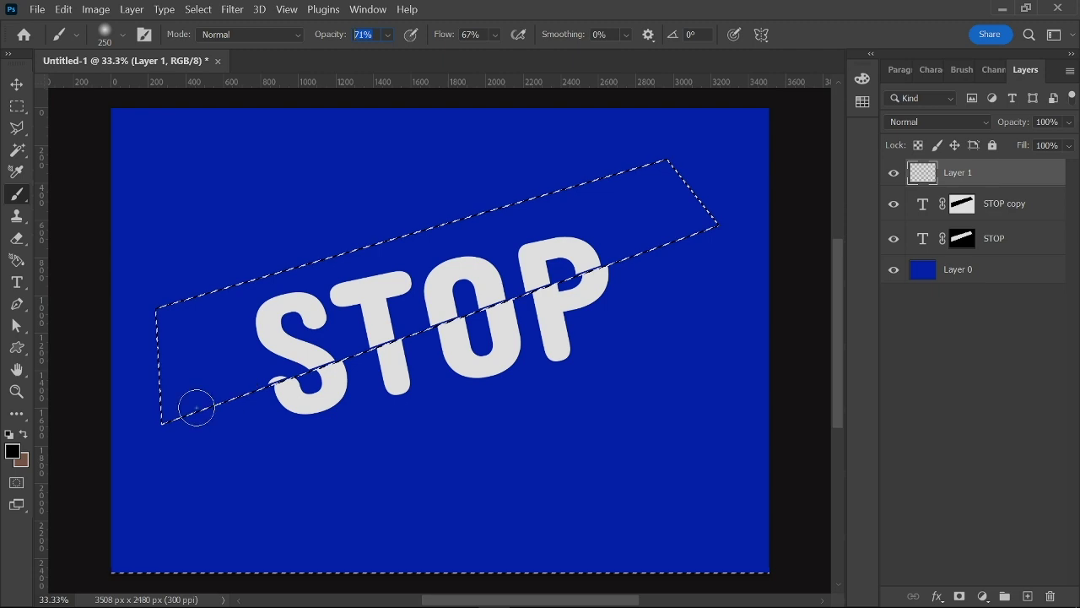
Step: Brush soft black shadow along the diagonal cut from the left end past the P
{"action": "left_click_drag", "start_coordinate": [209, 404], "coordinate": [250, 389]}
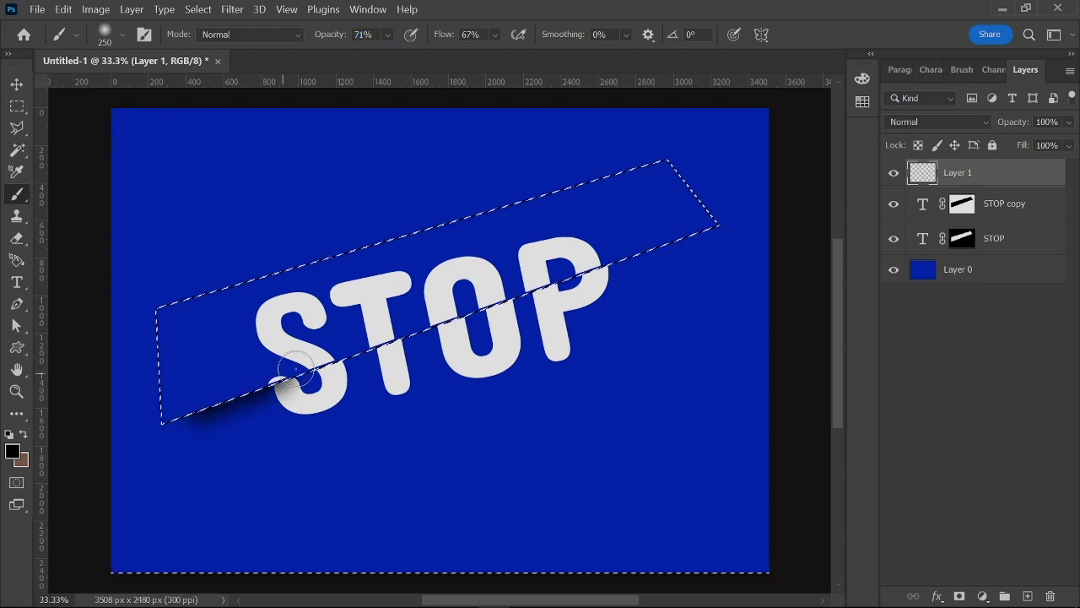
{"action": "left_click_drag", "start_coordinate": [469, 318], "coordinate": [596, 272]}
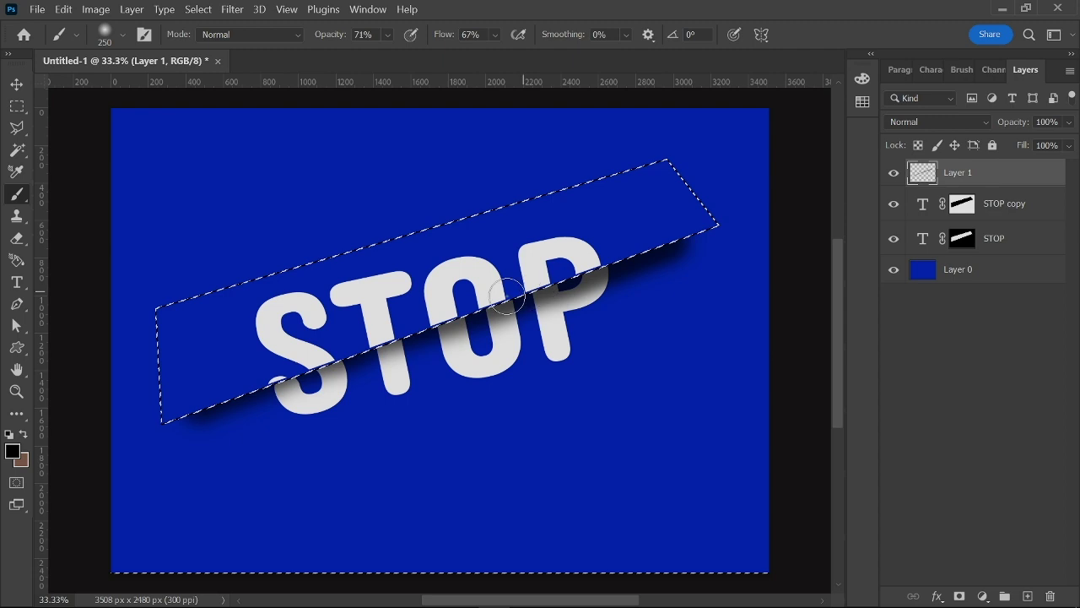
{"action": "left_click_drag", "start_coordinate": [390, 341], "coordinate": [338, 358]}
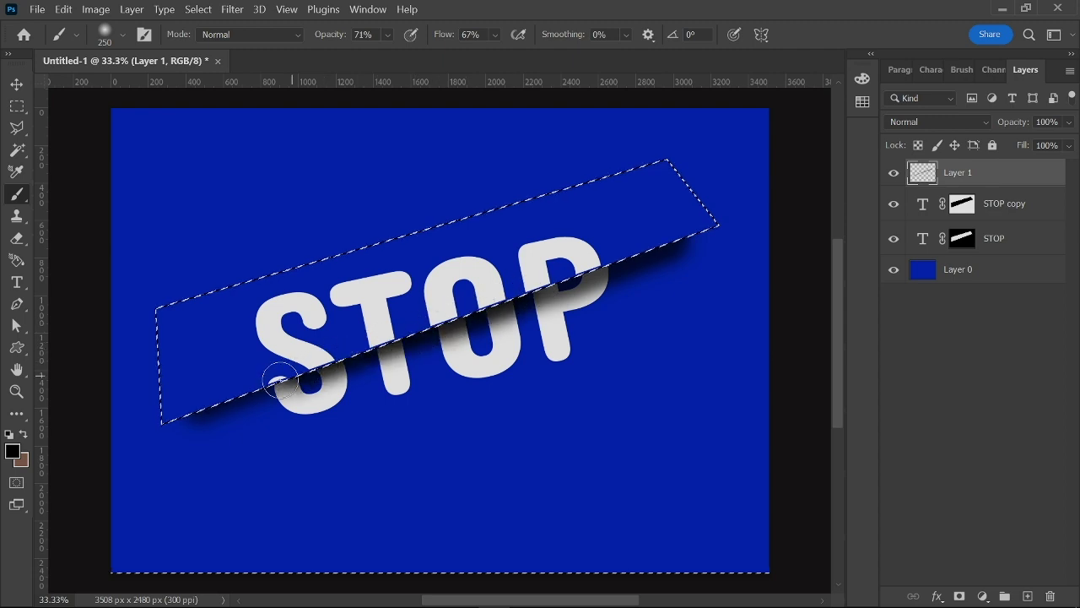
{"action": "left_click_drag", "start_coordinate": [224, 395], "coordinate": [195, 406]}
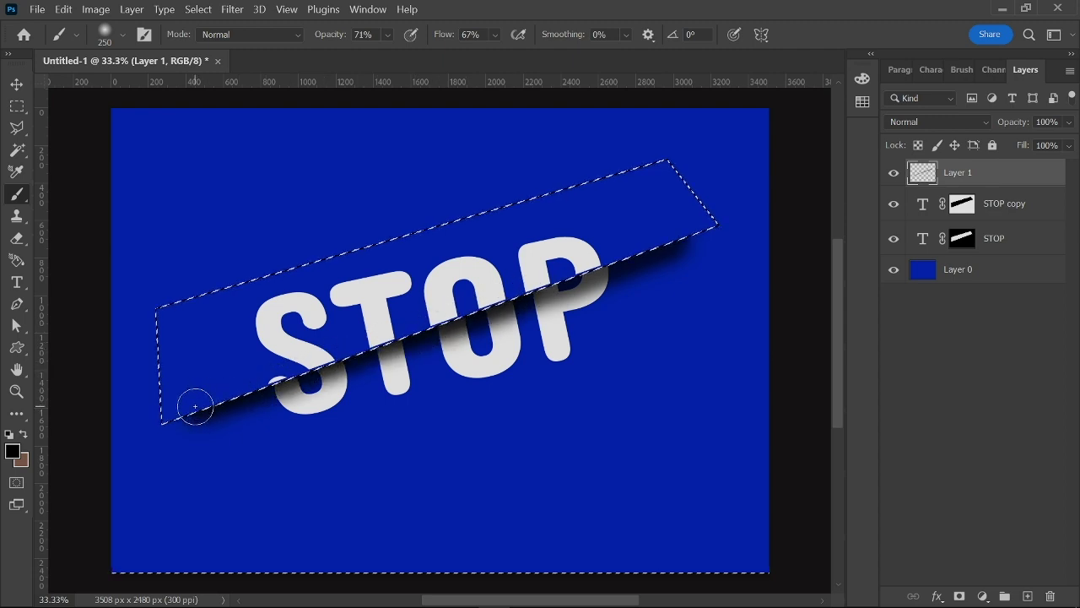
Step: Deselect the slanted selection and switch to the Move tool
{"action": "left_click", "coordinate": [192, 12]}
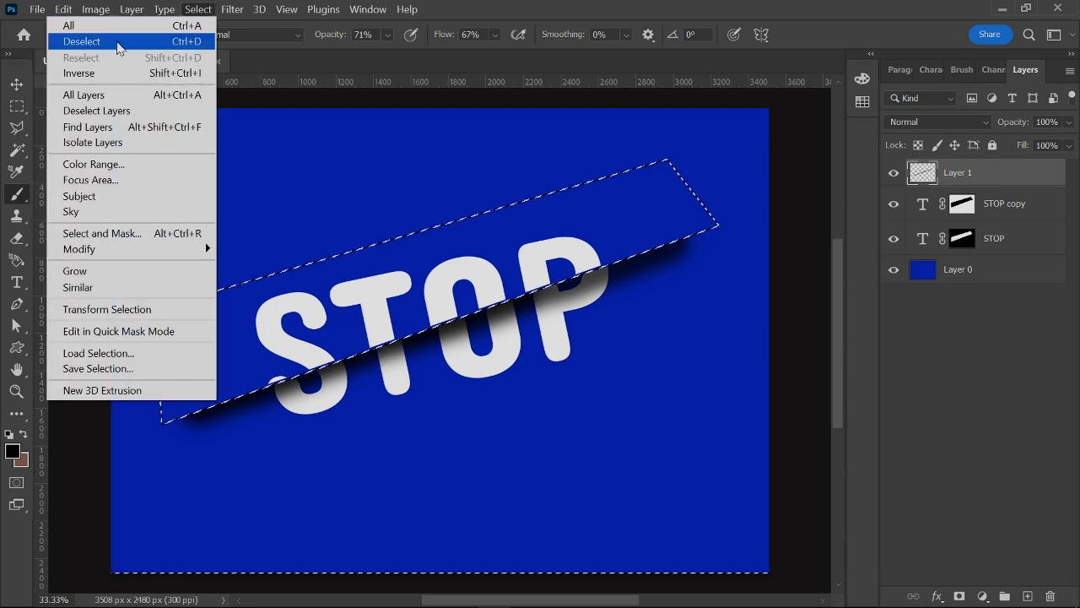
{"action": "left_click", "coordinate": [166, 44]}
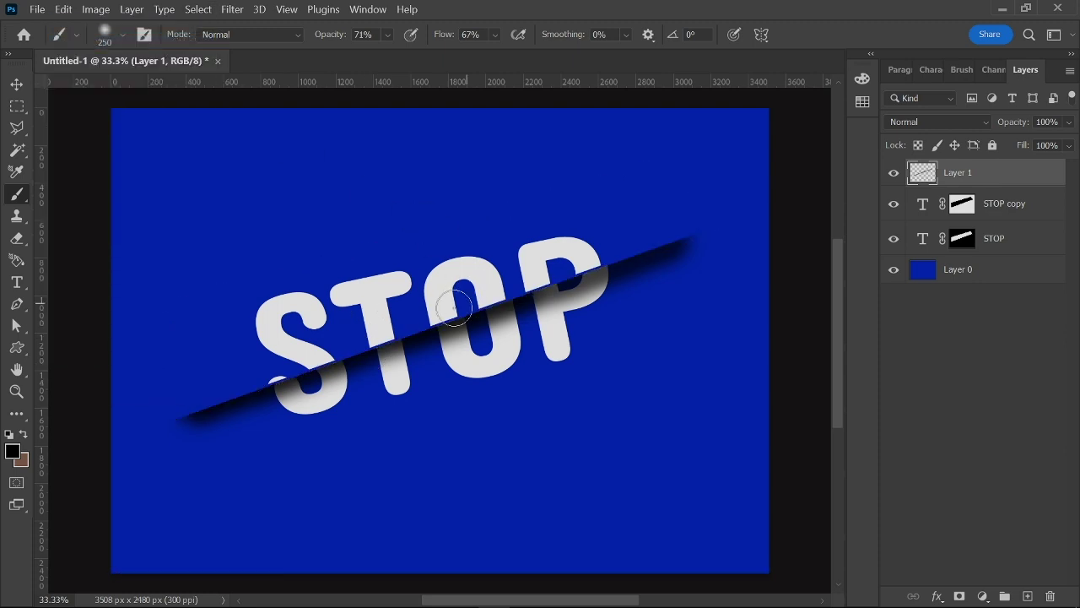
{"action": "key", "text": "v"}
Step: Zoom in and out to inspect the sliced STOP text and its shadow along the cut
{"action": "scroll", "coordinate": [511, 338], "scroll_direction": "up", "scroll_amount": 2}
{"action": "scroll", "coordinate": [511, 337], "scroll_direction": "up", "scroll_amount": 2}
{"action": "scroll", "coordinate": [511, 337], "scroll_direction": "up", "scroll_amount": 2}
{"action": "scroll", "coordinate": [512, 338], "scroll_direction": "down", "scroll_amount": 2}
{"action": "scroll", "coordinate": [511, 337], "scroll_direction": "up", "scroll_amount": 1}
{"action": "scroll", "coordinate": [513, 340], "scroll_direction": "up", "scroll_amount": 1}
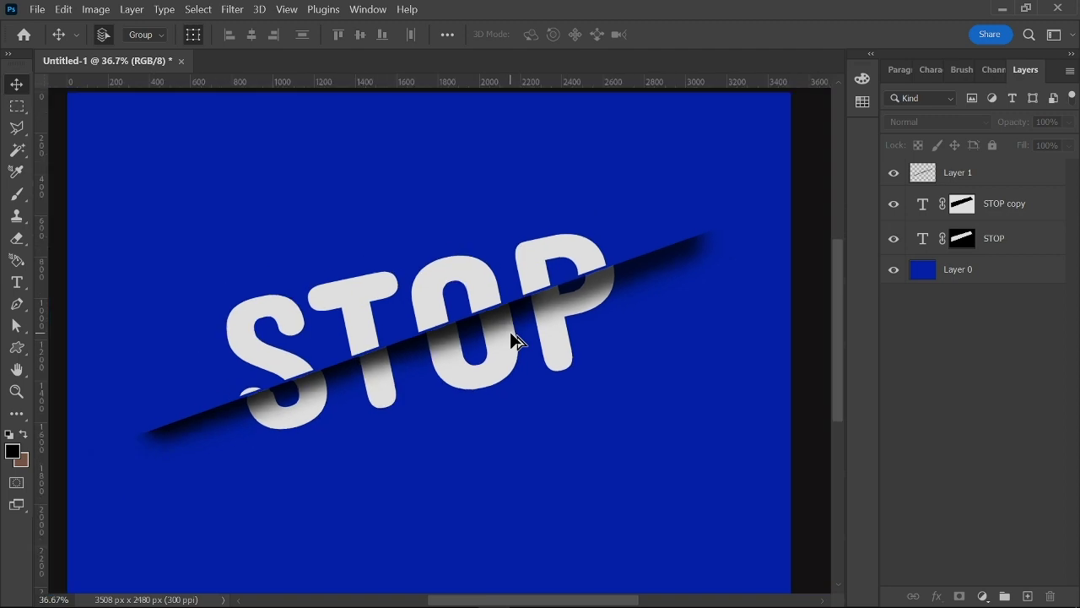
{"action": "scroll", "coordinate": [512, 340], "scroll_direction": "up", "scroll_amount": 1}
{"action": "scroll", "coordinate": [517, 341], "scroll_direction": "down", "scroll_amount": 2}
{"action": "scroll", "coordinate": [518, 342], "scroll_direction": "down", "scroll_amount": 2}
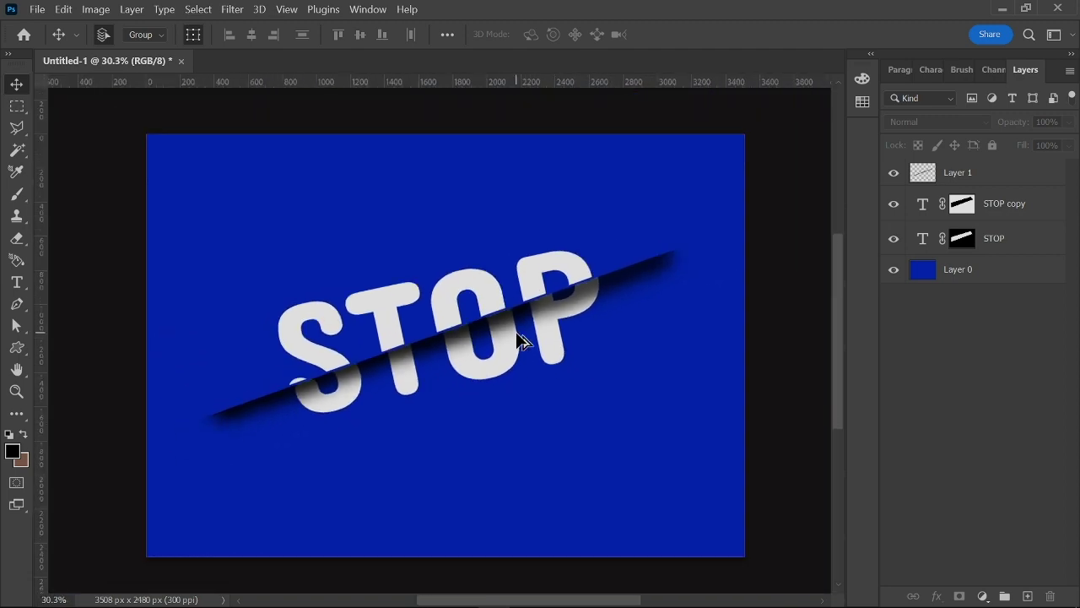
{"action": "scroll", "coordinate": [518, 342], "scroll_direction": "up", "scroll_amount": 3}
{"action": "scroll", "coordinate": [519, 341], "scroll_direction": "up", "scroll_amount": 1}
{"action": "scroll", "coordinate": [520, 341], "scroll_direction": "up", "scroll_amount": 1}
{"action": "scroll", "coordinate": [520, 340], "scroll_direction": "down", "scroll_amount": 1}
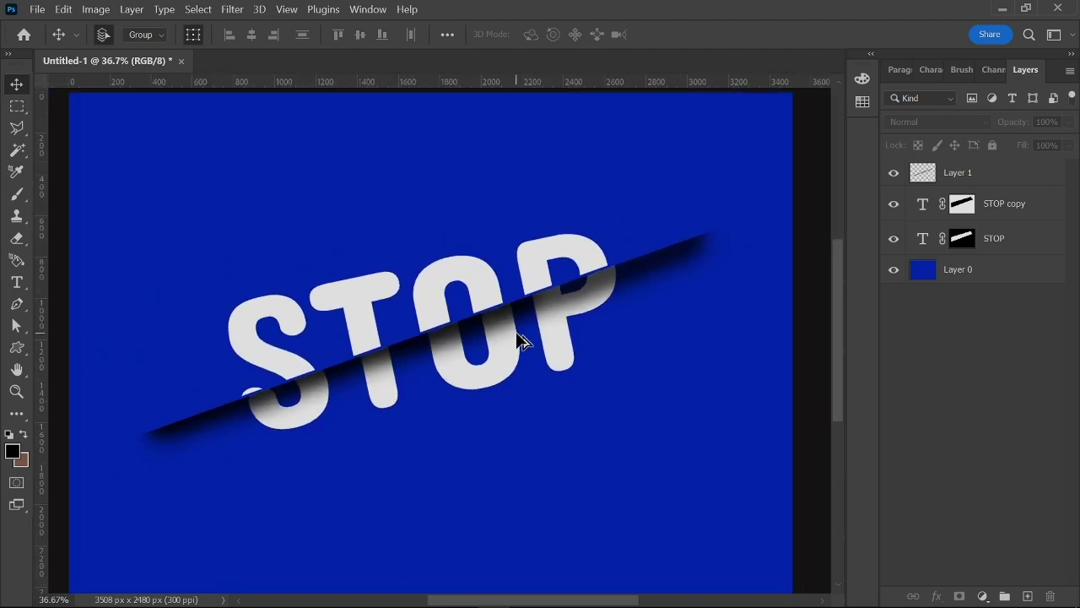
{"action": "scroll", "coordinate": [520, 341], "scroll_direction": "down", "scroll_amount": 1}
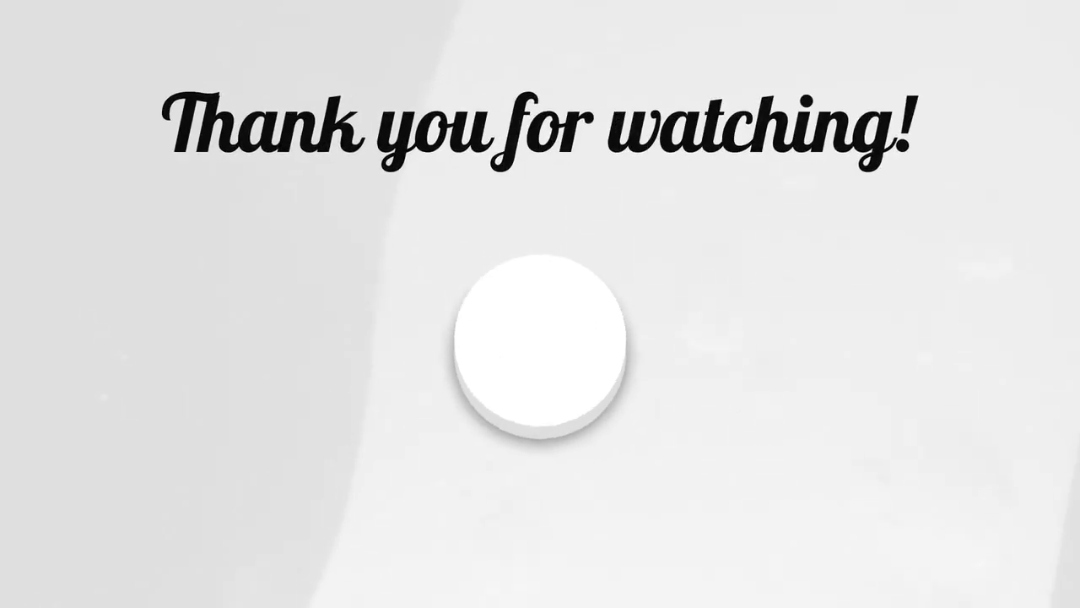